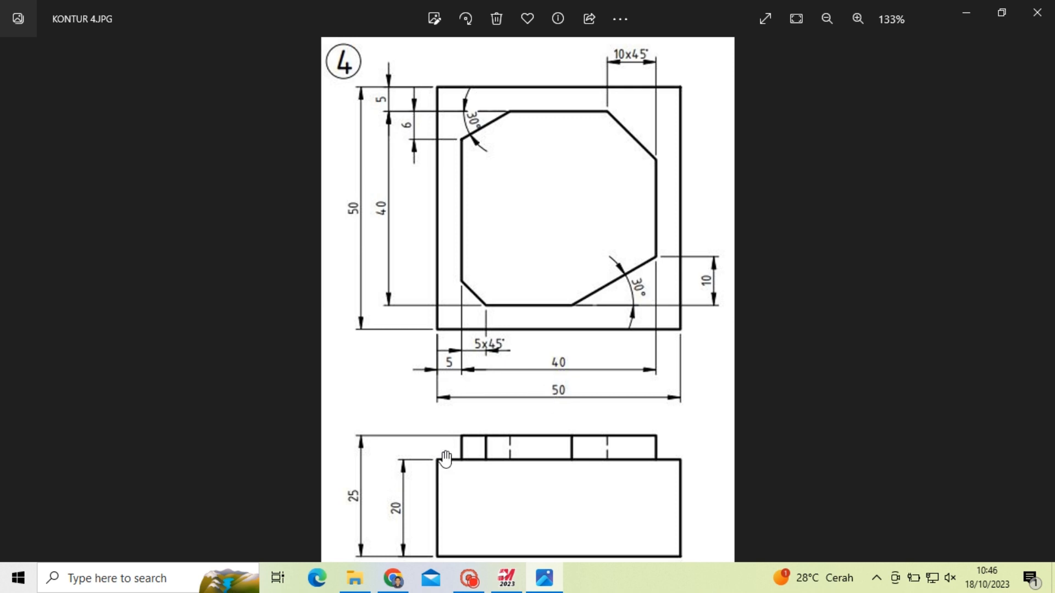
Switch to Mastercam and draw a centre-anchored rectangle about 69 by 68 mm on the origin.
{"action": "left_click", "coordinate": [513, 579]}
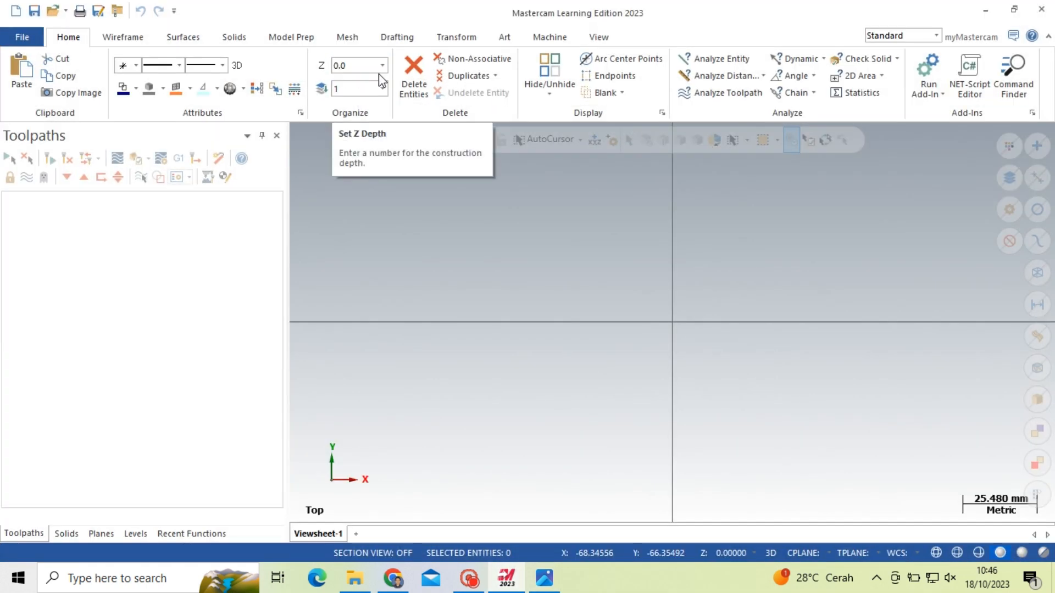
{"action": "left_click", "coordinate": [131, 39]}
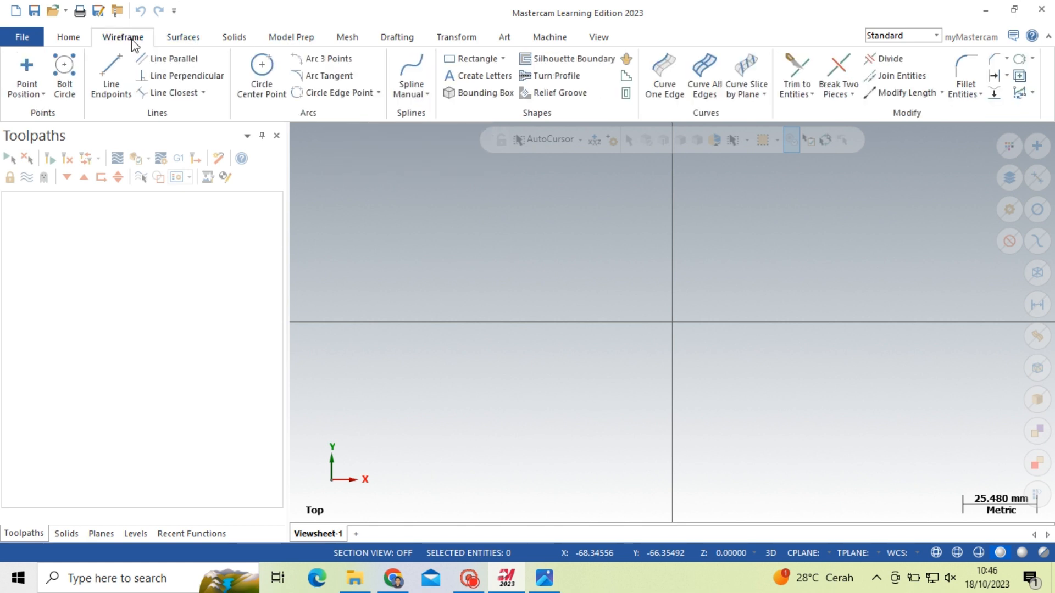
{"action": "left_click", "coordinate": [459, 61]}
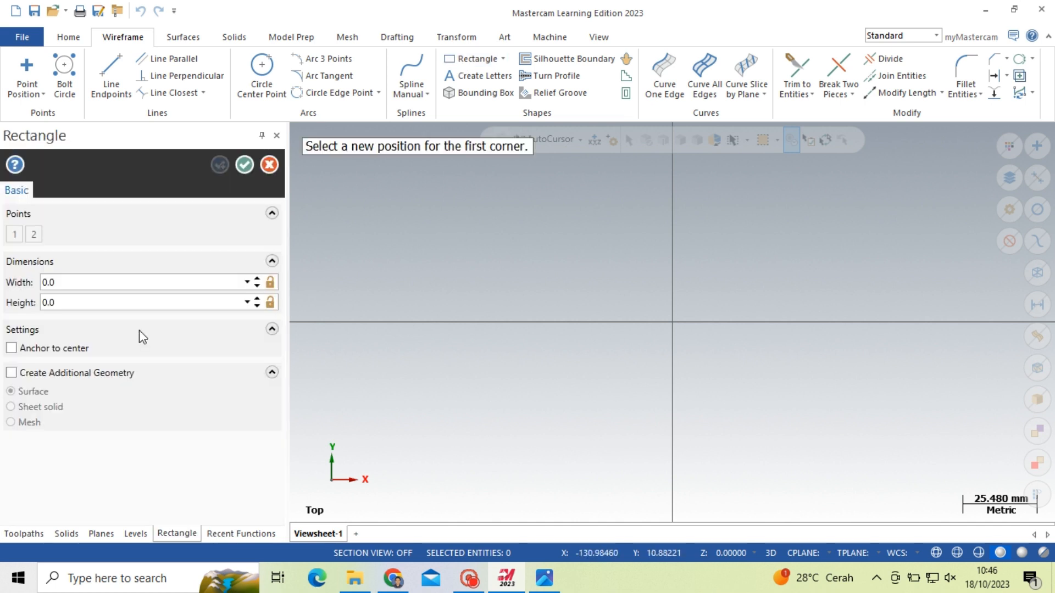
{"action": "left_click", "coordinate": [11, 349]}
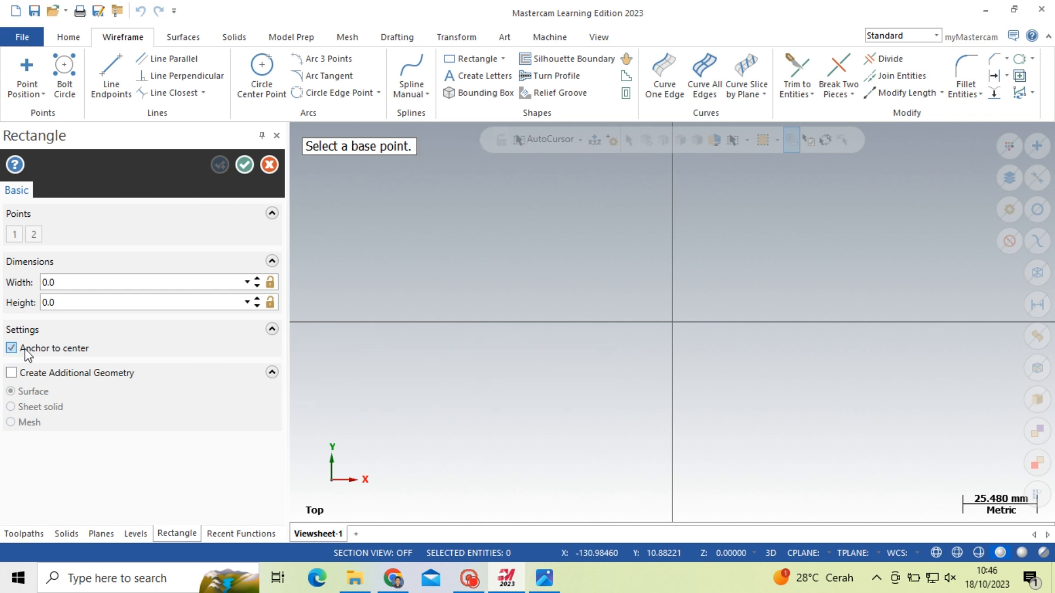
{"action": "left_click", "coordinate": [665, 322]}
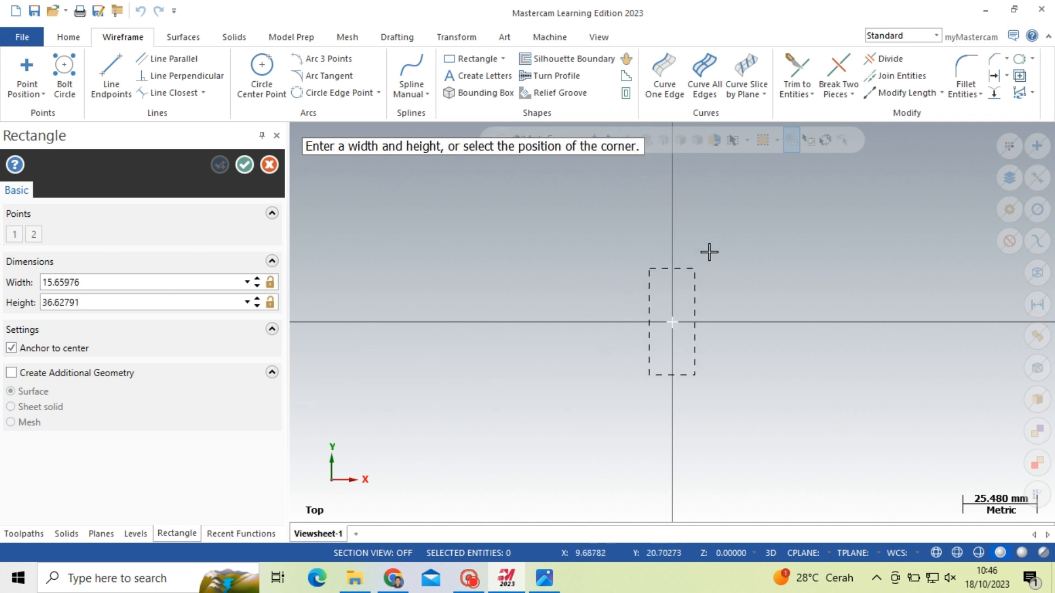
{"action": "left_click", "coordinate": [773, 223]}
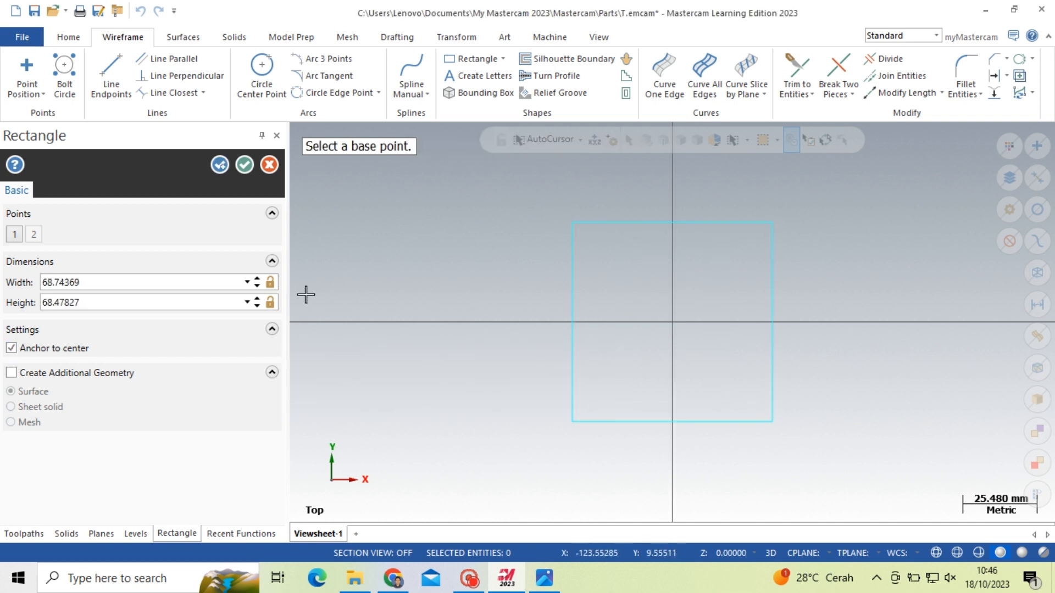
Set the rectangle's width and height to 50 mm each and accept it.
{"action": "left_click", "coordinate": [224, 282]}
{"action": "type", "text": "50"}
{"action": "key", "text": "Tab"}
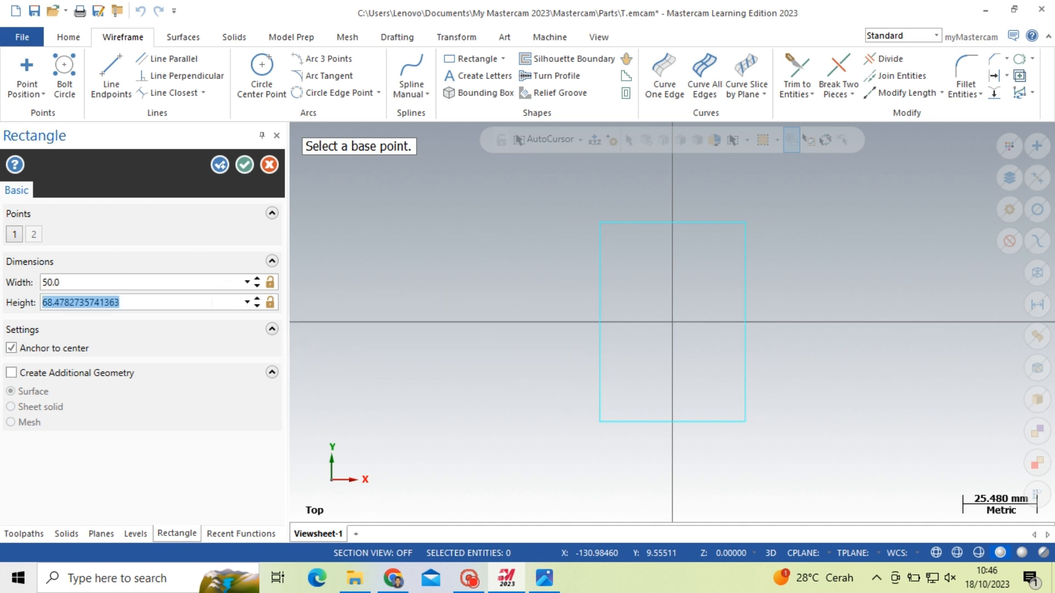
{"action": "type", "text": "50"}
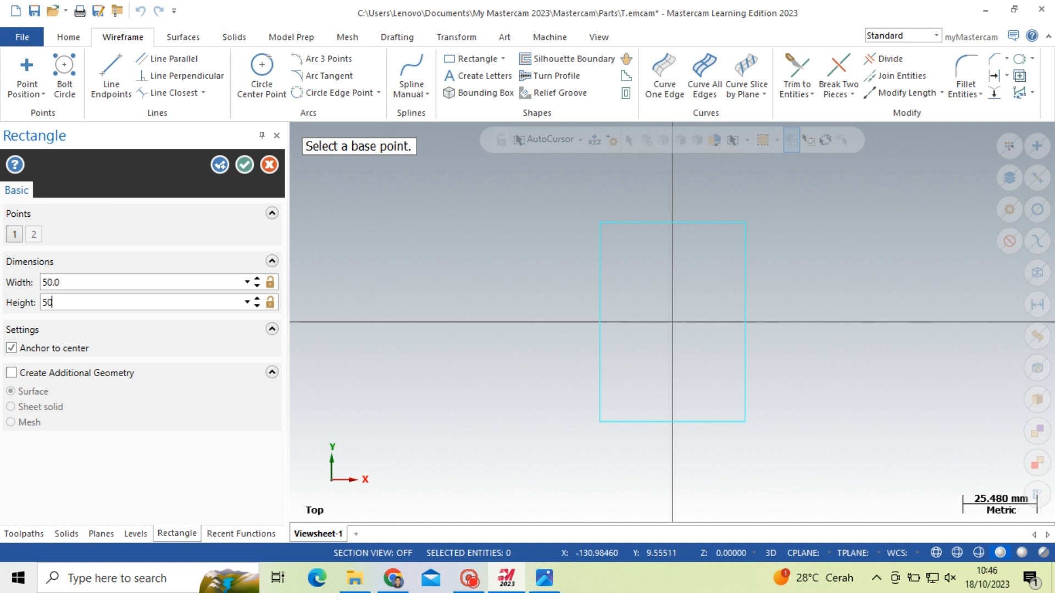
{"action": "left_click", "coordinate": [241, 170]}
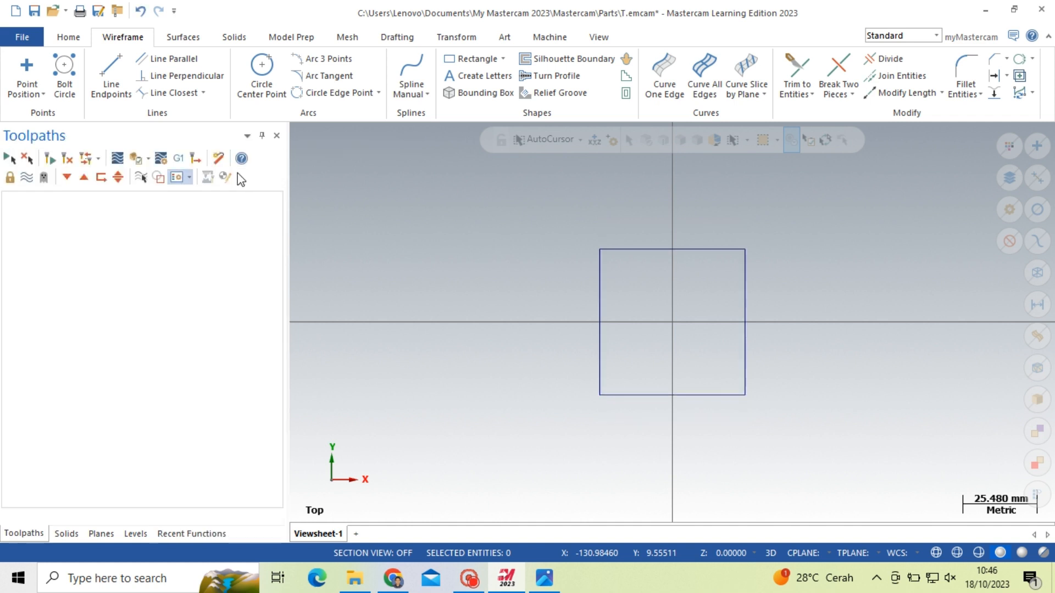
Create a second centre-anchored rectangle on the origin, inside the first, with a width and height of 40 mm.
{"action": "left_click", "coordinate": [470, 62]}
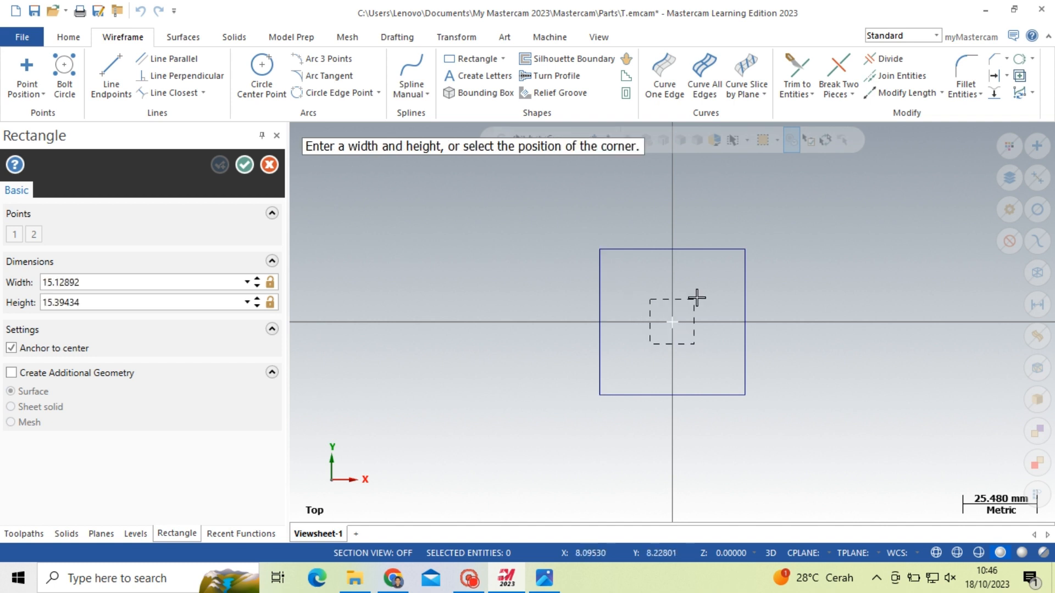
{"action": "left_click", "coordinate": [717, 276]}
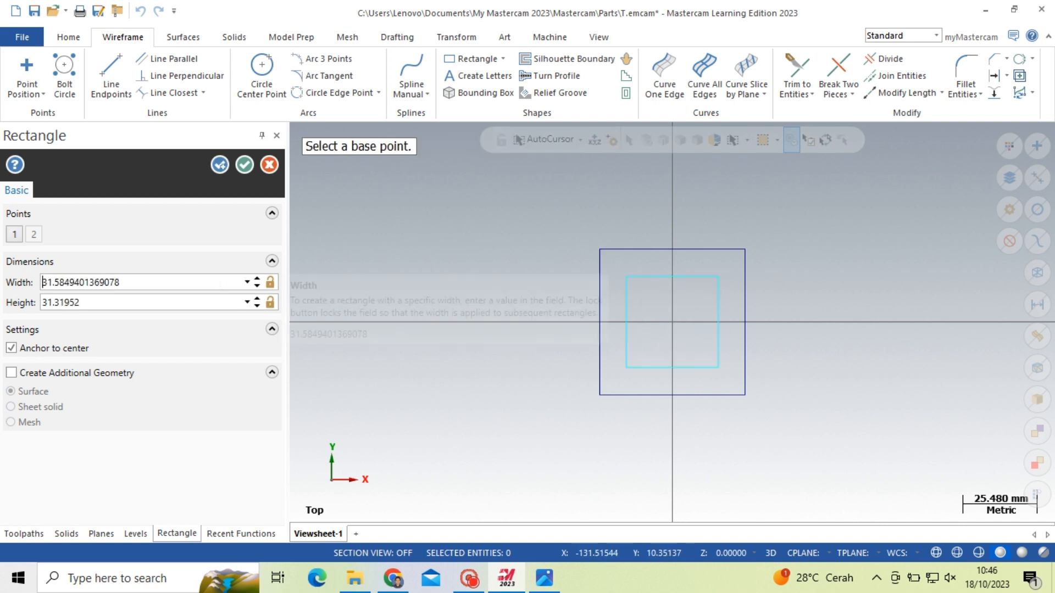
{"action": "left_click", "coordinate": [42, 282]}
{"action": "type", "text": "40"}
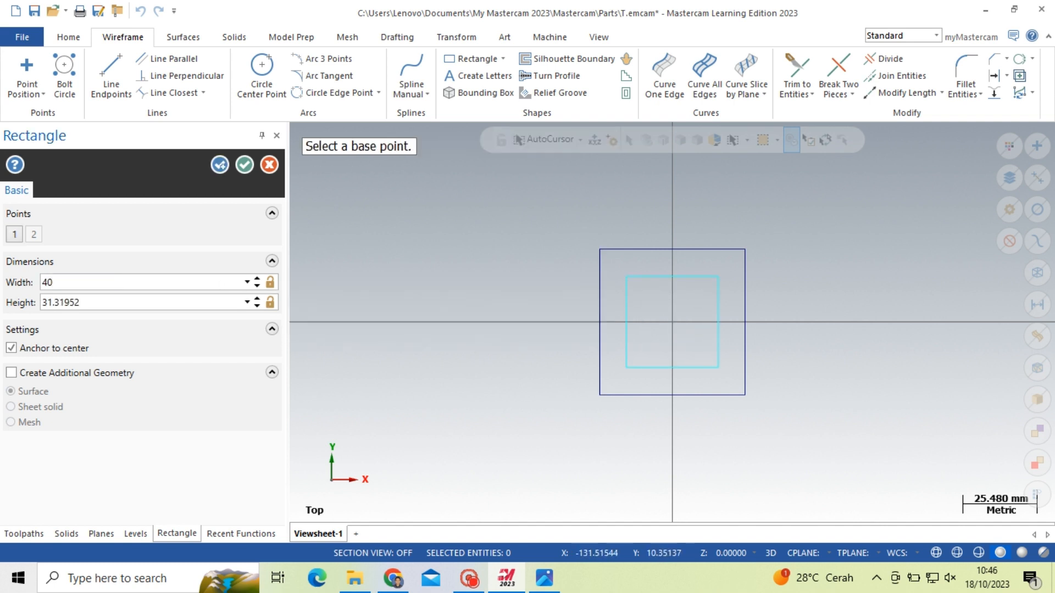
{"action": "key", "text": "Tab"}
{"action": "type", "text": "4"}
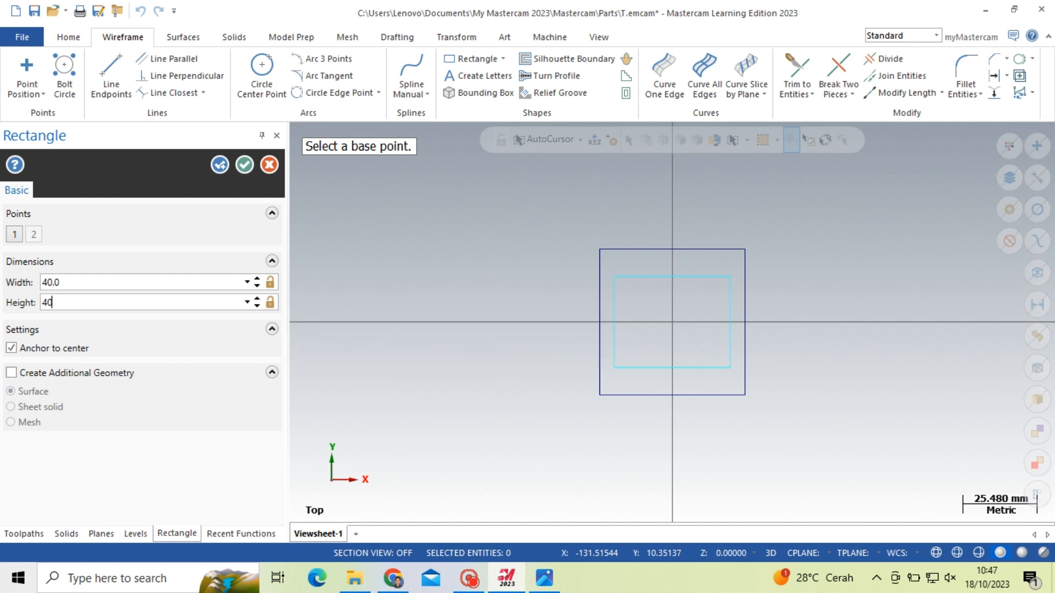
{"action": "left_click", "coordinate": [244, 165]}
Chamfer the inner square's upper-right corner using the 1 Distance method with a distance of 10 mm.
{"action": "scroll", "coordinate": [773, 274], "scroll_direction": "up", "scroll_amount": 1}
{"action": "scroll", "coordinate": [773, 275], "scroll_direction": "up", "scroll_amount": 3}
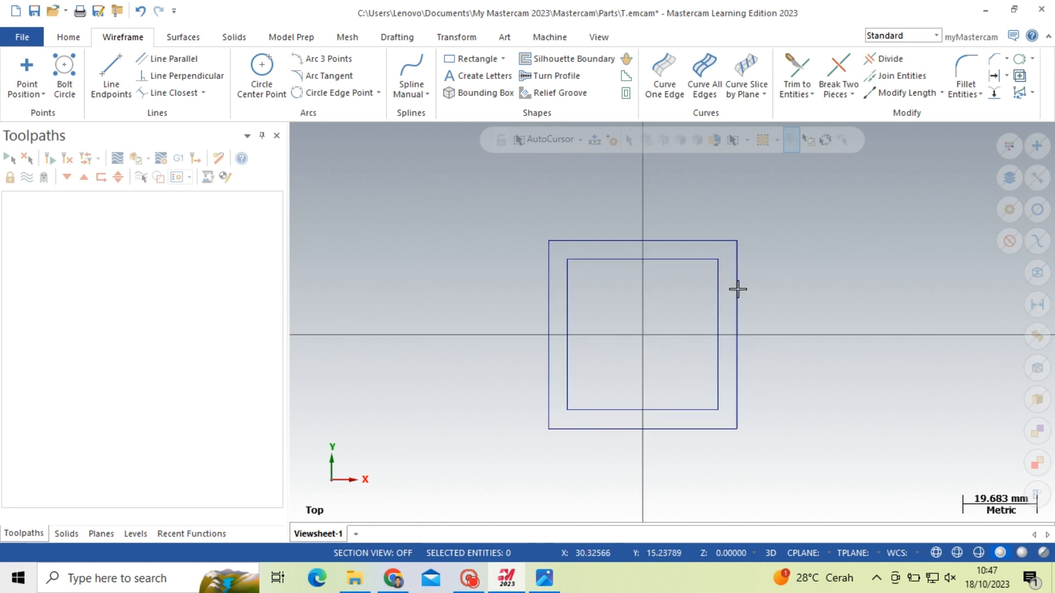
{"action": "left_click", "coordinate": [1003, 76]}
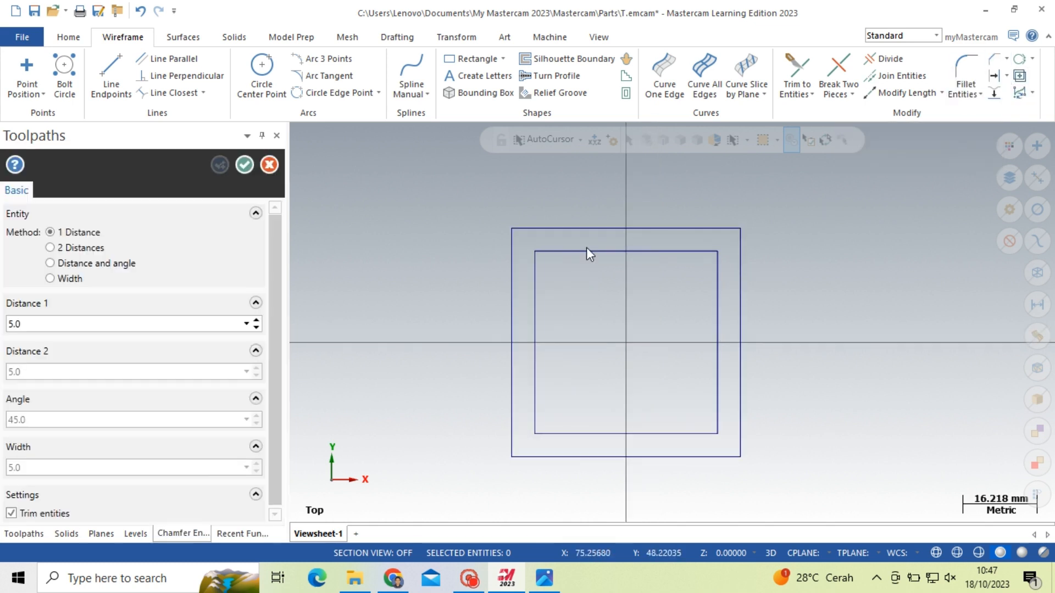
{"action": "left_click", "coordinate": [65, 326]}
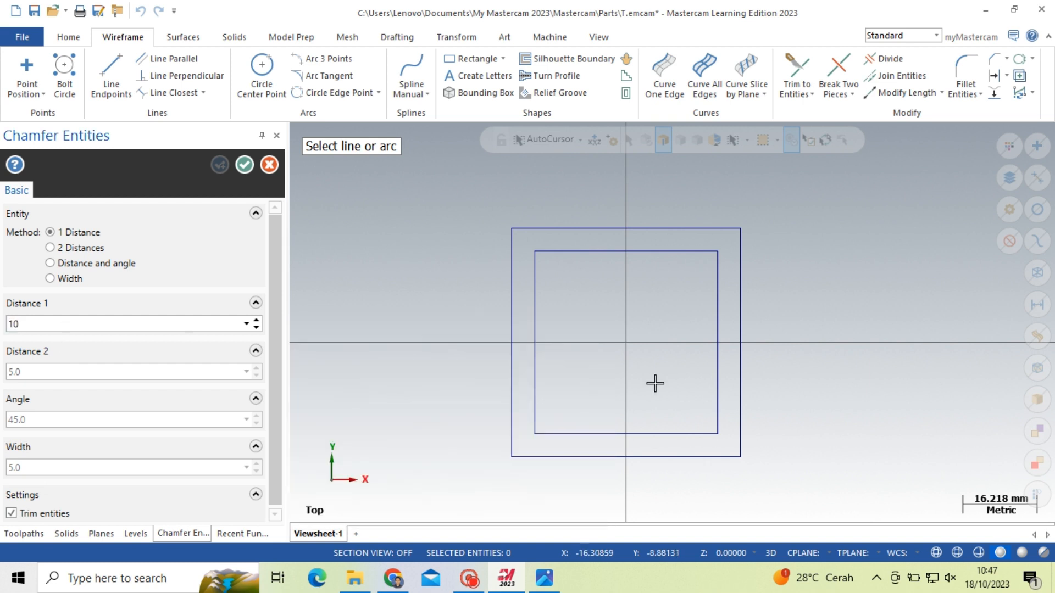
{"action": "left_click", "coordinate": [698, 253]}
{"action": "left_click", "coordinate": [716, 281]}
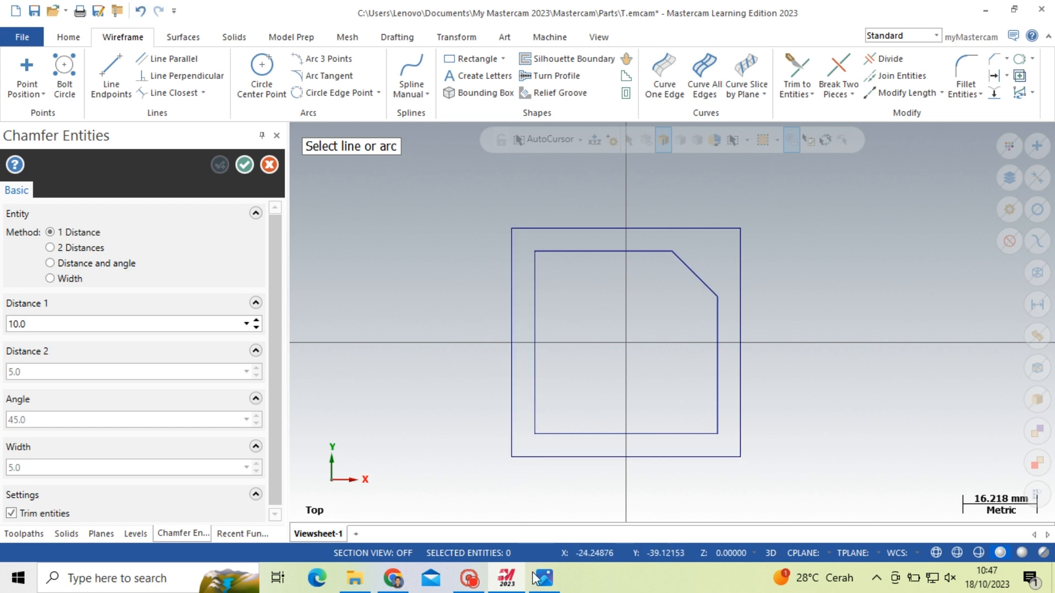
Check the reference drawing KONTUR 4.JPG and chamfer the inner square's lower-left corner with a distance of 5 mm.
{"action": "key", "text": "alt+Tab"}
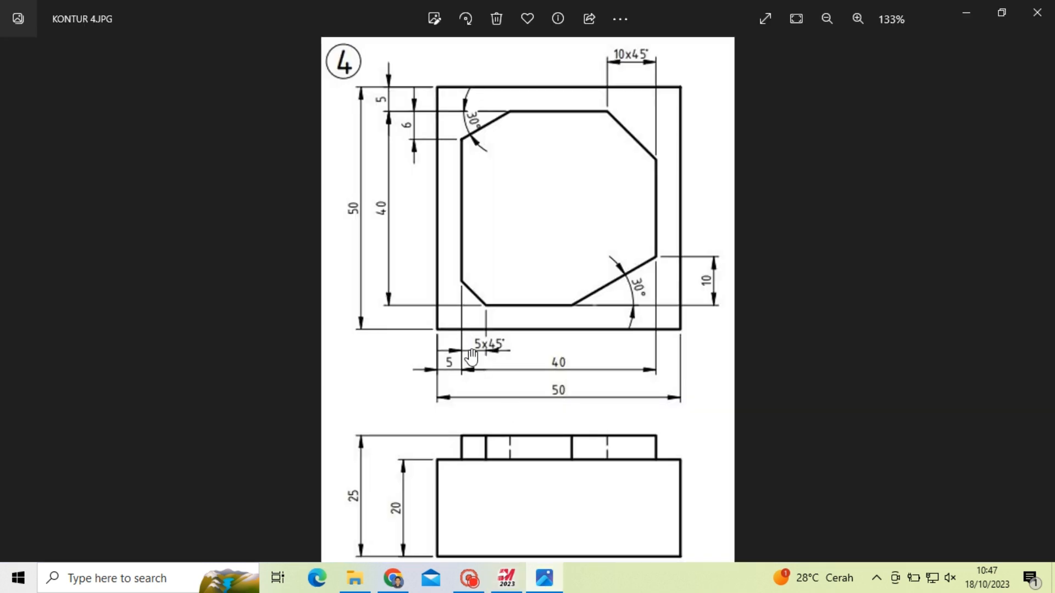
{"action": "left_click", "coordinate": [506, 578]}
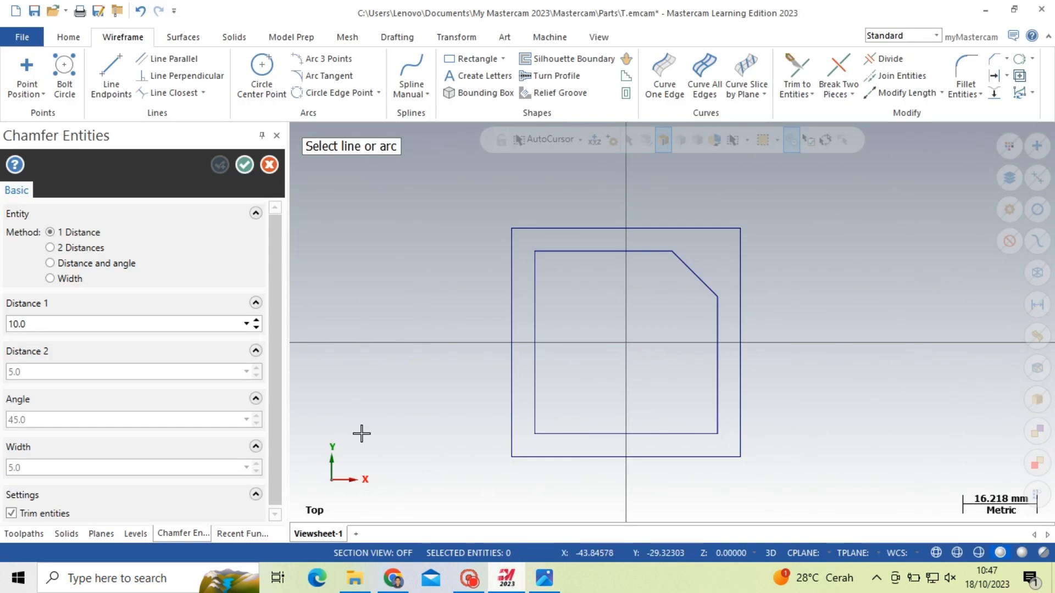
{"action": "type", "text": "5"}
{"action": "left_click", "coordinate": [534, 406]}
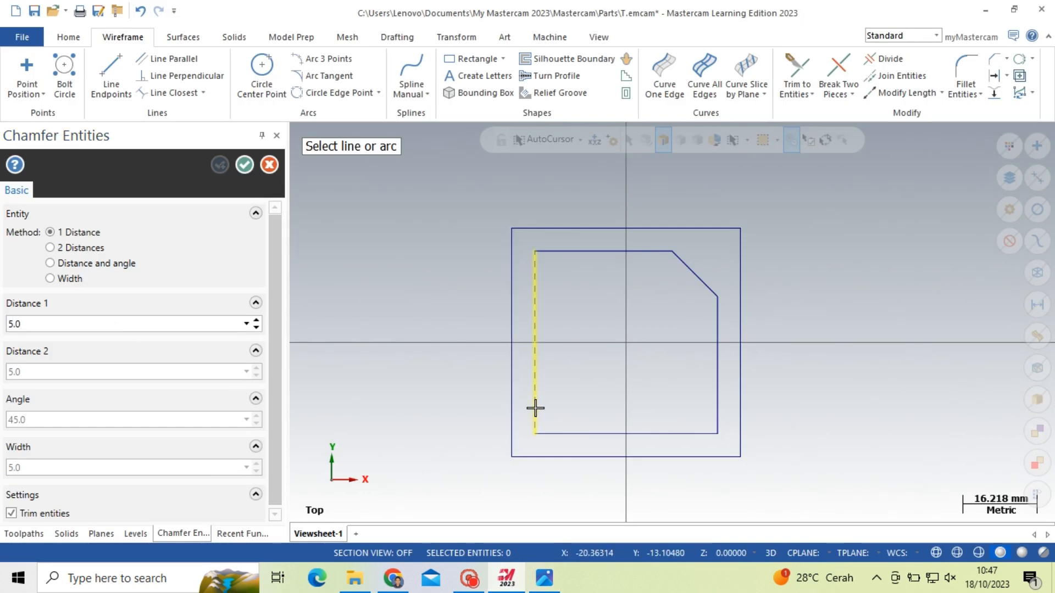
{"action": "left_click", "coordinate": [553, 432]}
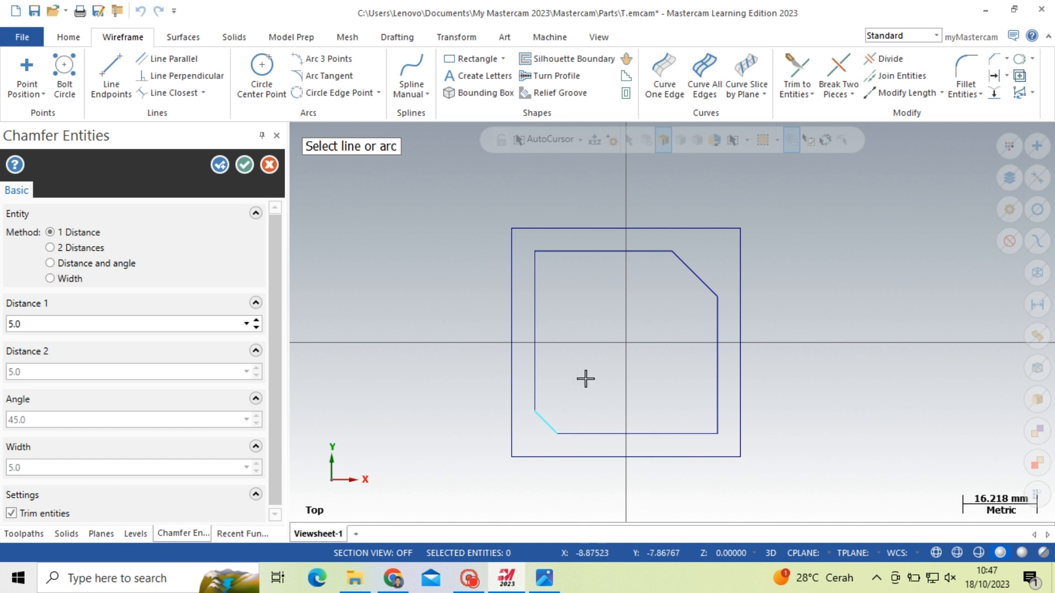
{"action": "key", "text": "Return"}
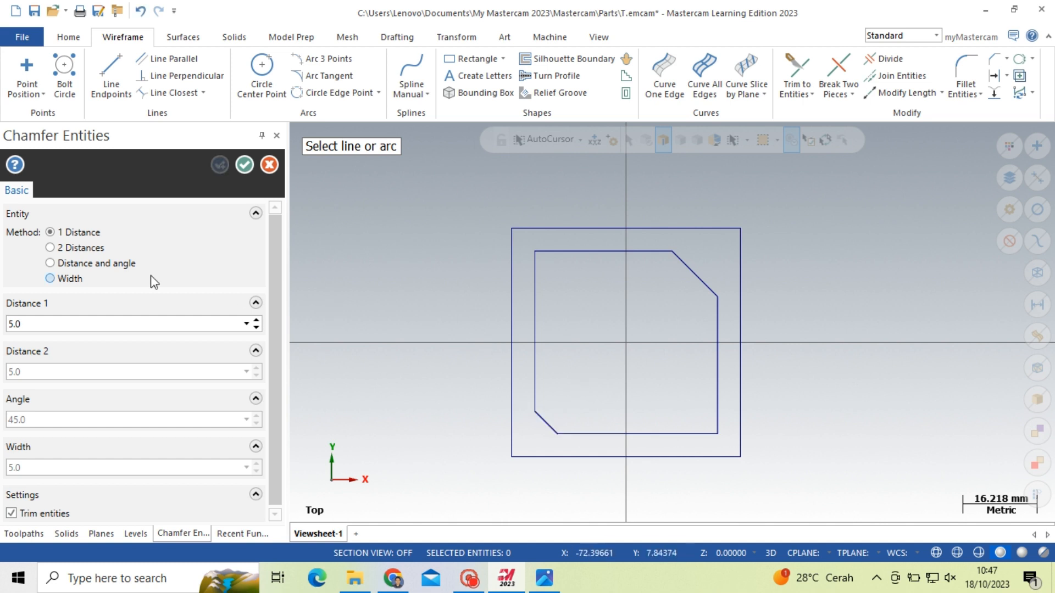
Chamfer the inner contour's upper-left corner by distance and angle, with 6 mm along the top edge and 30 degrees.
{"action": "left_click", "coordinate": [121, 265]}
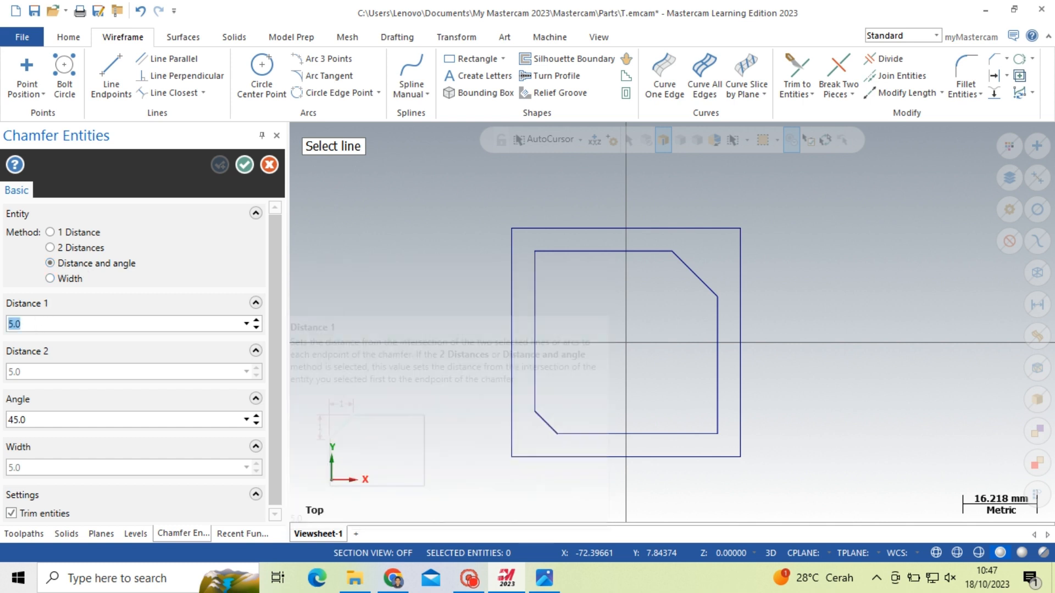
{"action": "double_click", "coordinate": [13, 324]}
{"action": "type", "text": "6"}
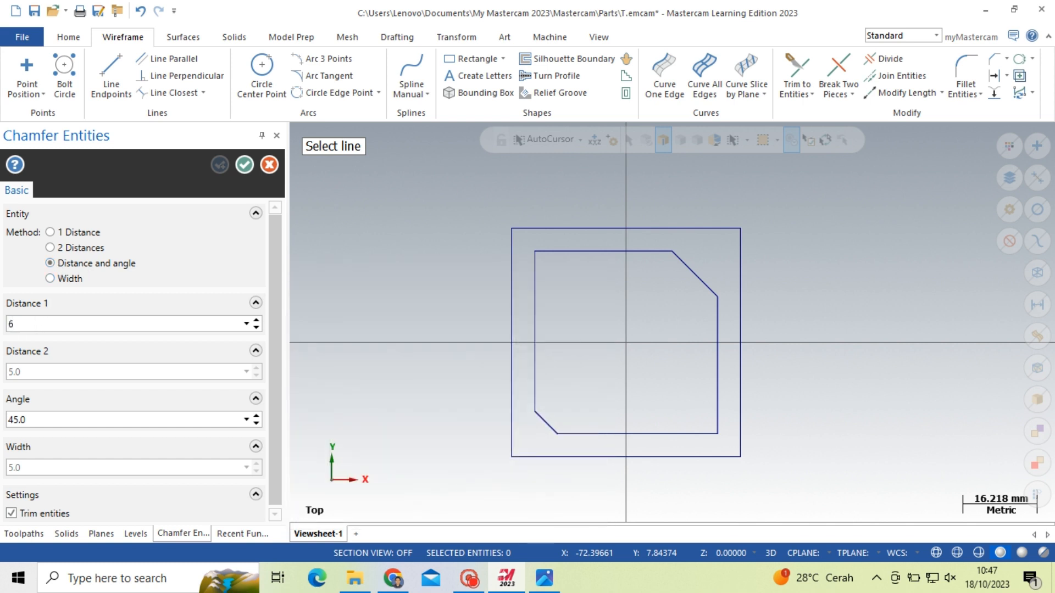
{"action": "double_click", "coordinate": [37, 419]}
{"action": "type", "text": "30"}
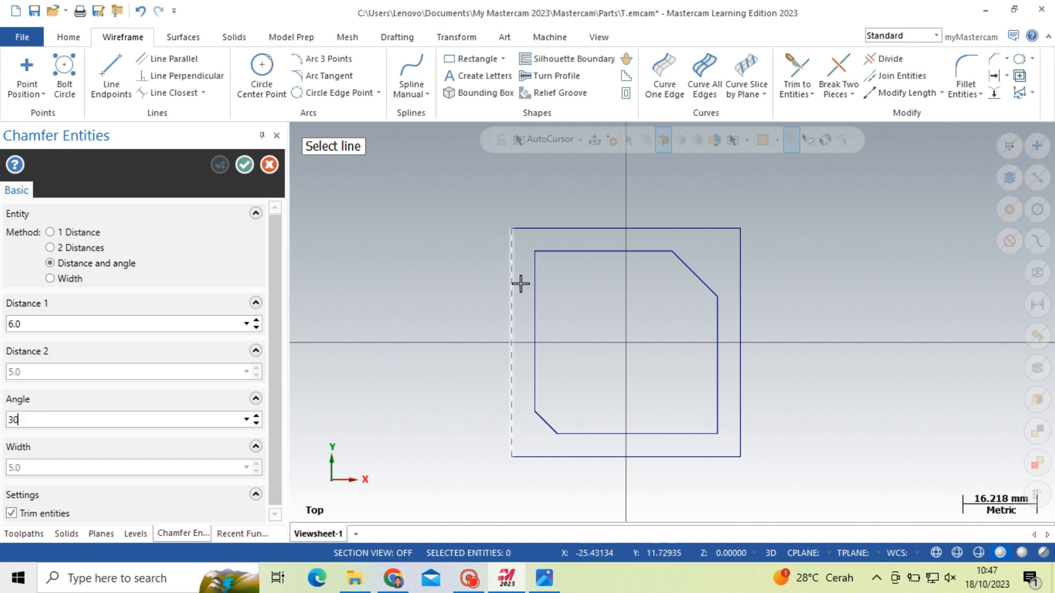
{"action": "left_click", "coordinate": [560, 252]}
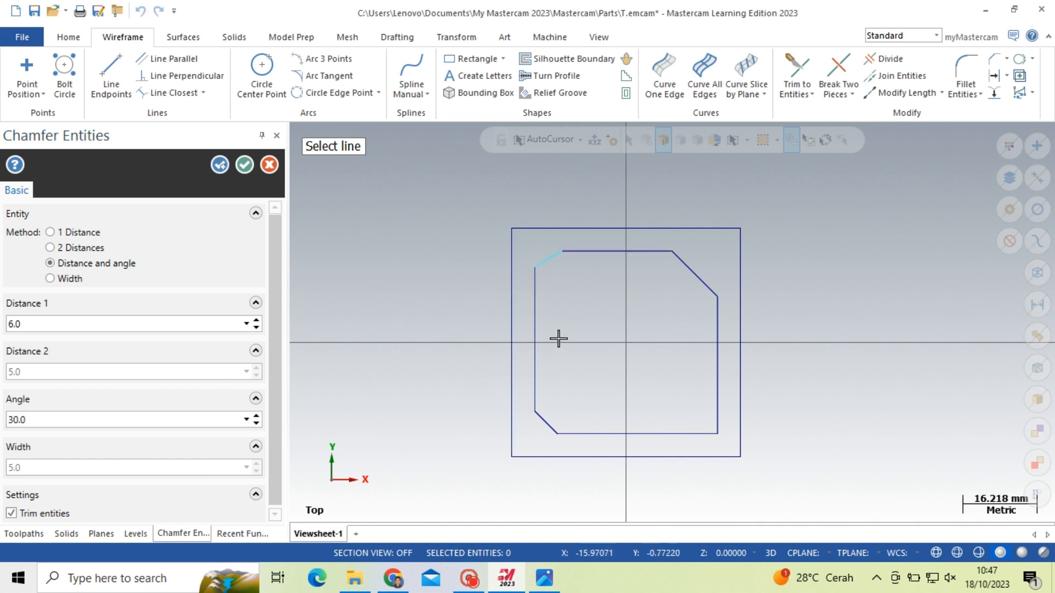
{"action": "scroll", "coordinate": [583, 302], "scroll_direction": "up", "scroll_amount": 1}
{"action": "key", "text": "Return"}
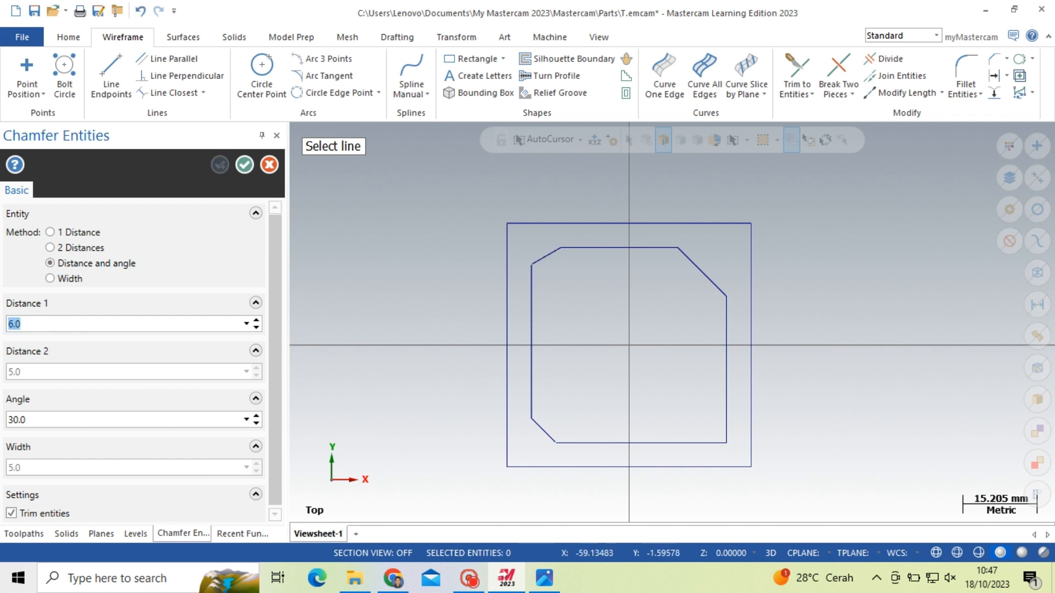
Chamfer the inner contour's lower-right corner by distance and angle, with 10 mm along the right edge and 60 degrees.
{"action": "left_click", "coordinate": [55, 420]}
{"action": "type", "text": "6"}
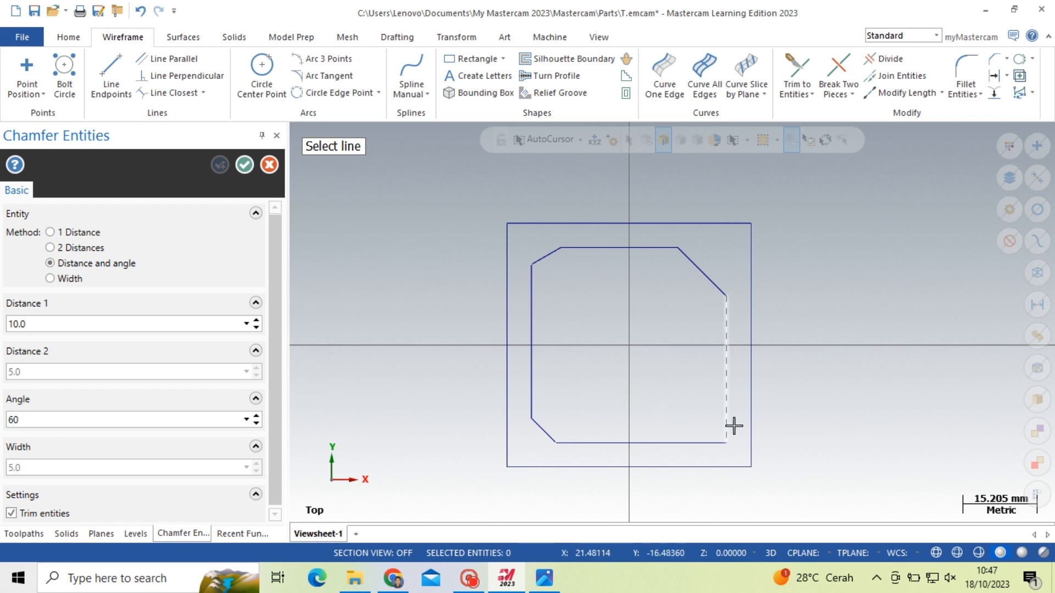
{"action": "left_click", "coordinate": [690, 445]}
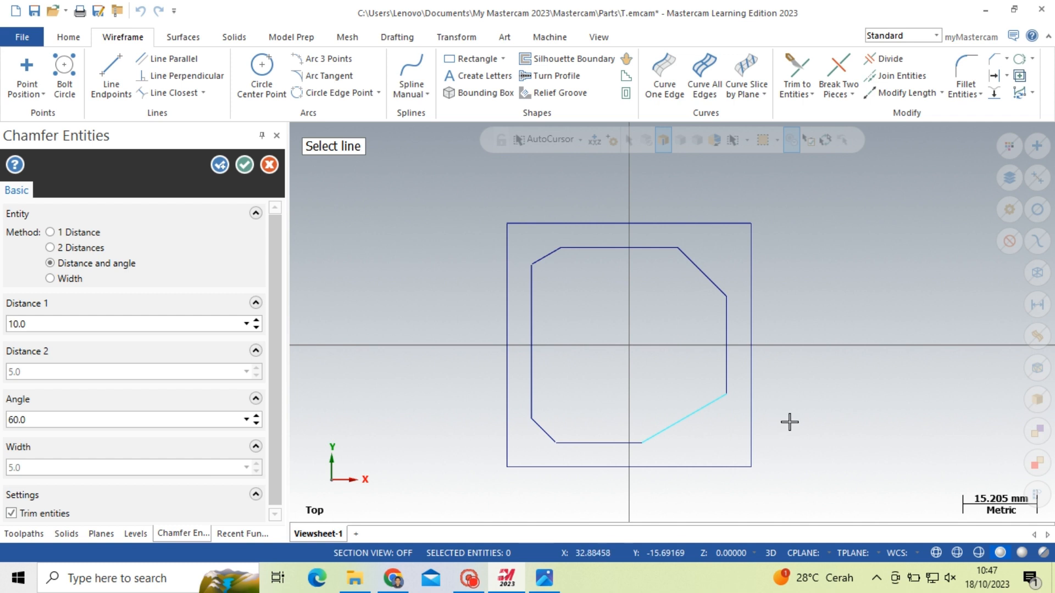
{"action": "left_click", "coordinate": [245, 165]}
Display the finished wireframe contours in the isometric view.
{"action": "scroll", "coordinate": [702, 425], "scroll_direction": "up", "scroll_amount": 2}
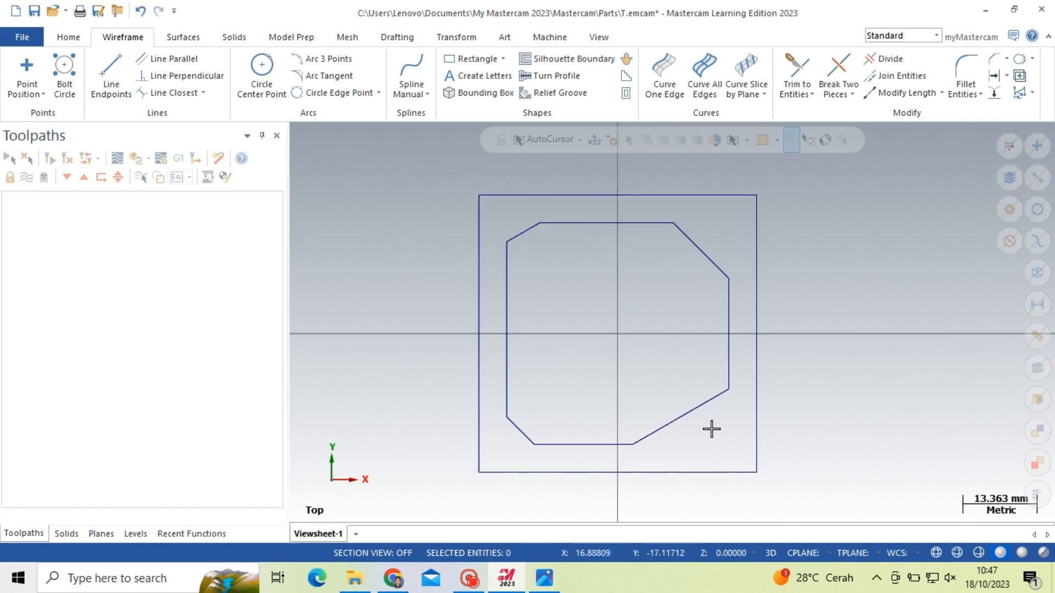
{"action": "scroll", "coordinate": [711, 429], "scroll_direction": "down", "scroll_amount": 1}
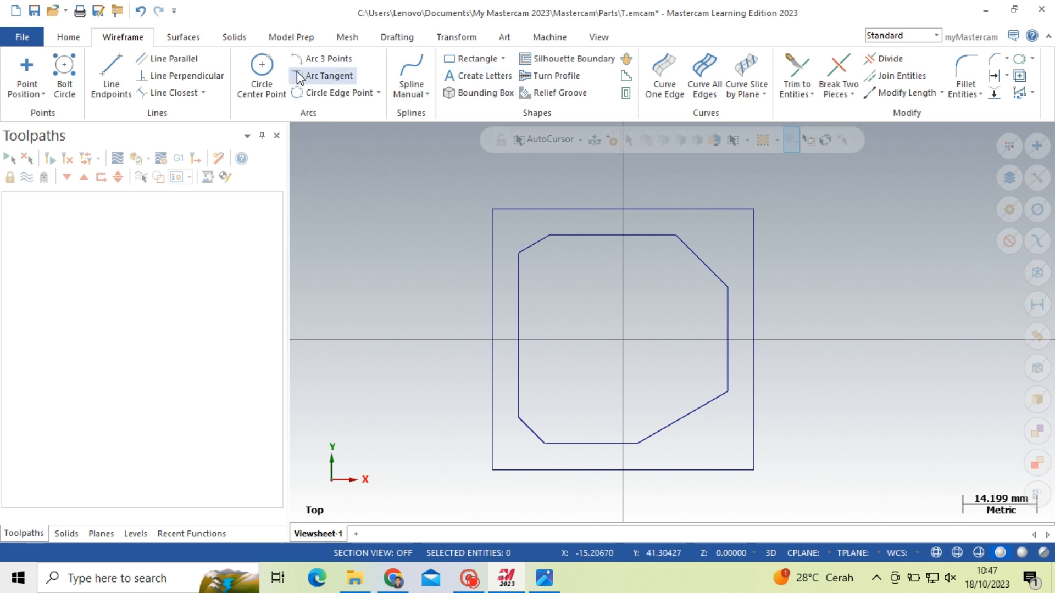
{"action": "left_click", "coordinate": [594, 42]}
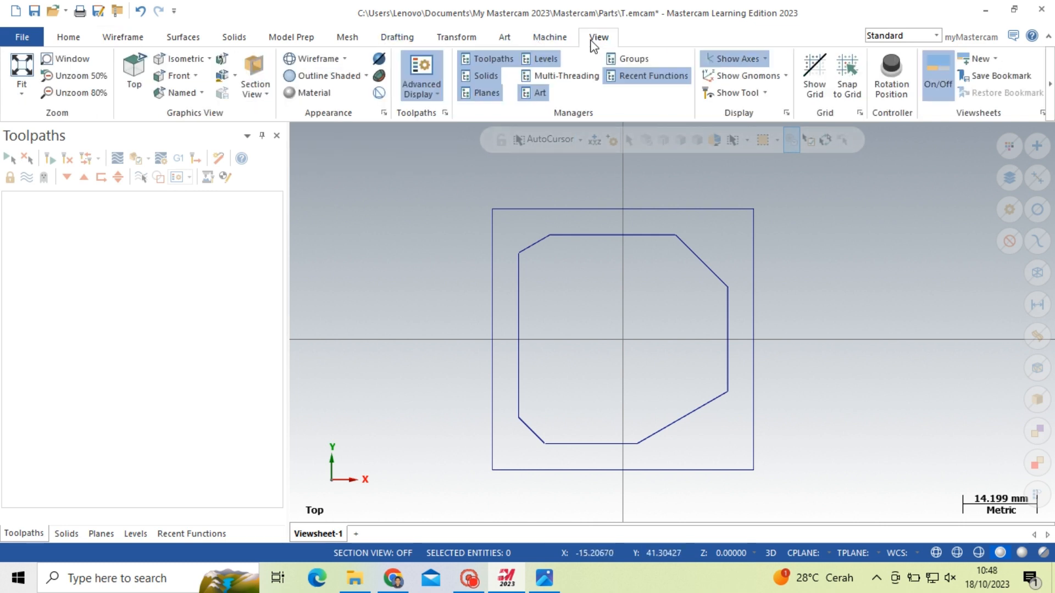
{"action": "left_click", "coordinate": [189, 59]}
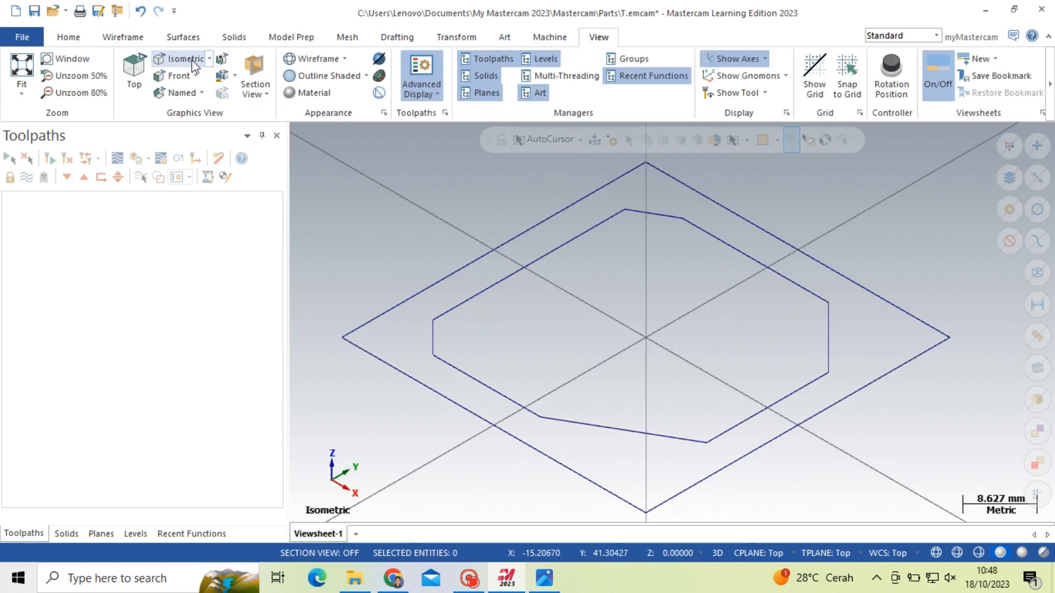
{"action": "scroll", "coordinate": [511, 321], "scroll_direction": "down", "scroll_amount": 2}
{"action": "scroll", "coordinate": [621, 450], "scroll_direction": "up", "scroll_amount": 2}
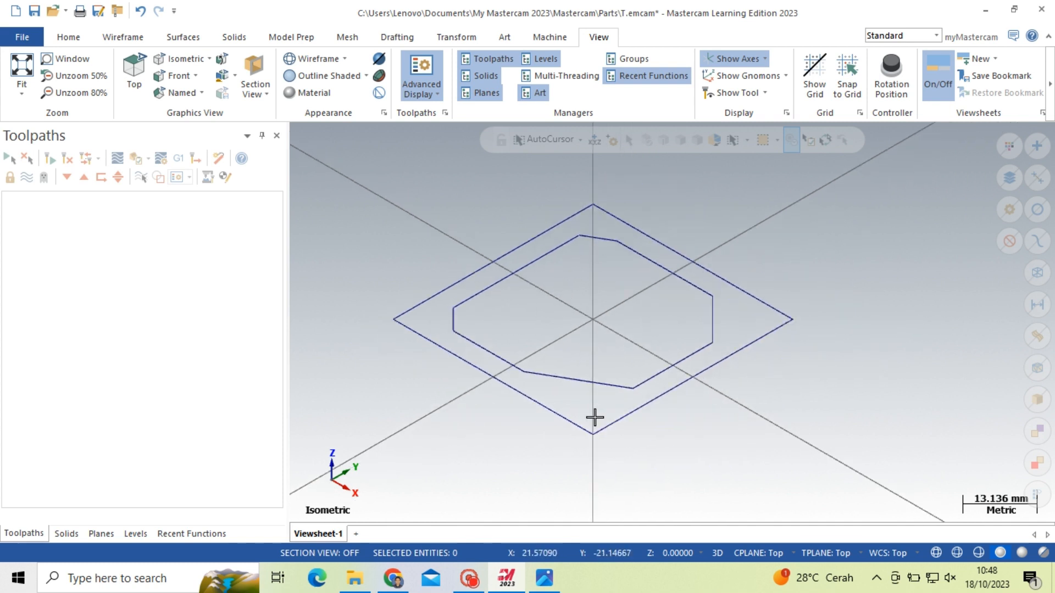
Add a machine group using the default mill machine.
{"action": "left_click", "coordinate": [539, 38]}
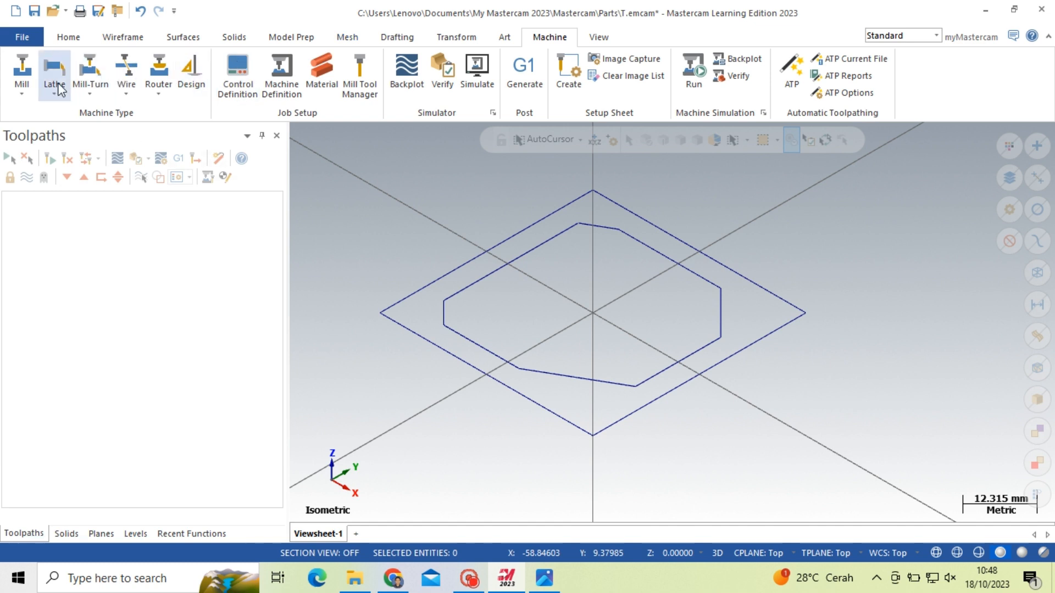
{"action": "left_click", "coordinate": [21, 94]}
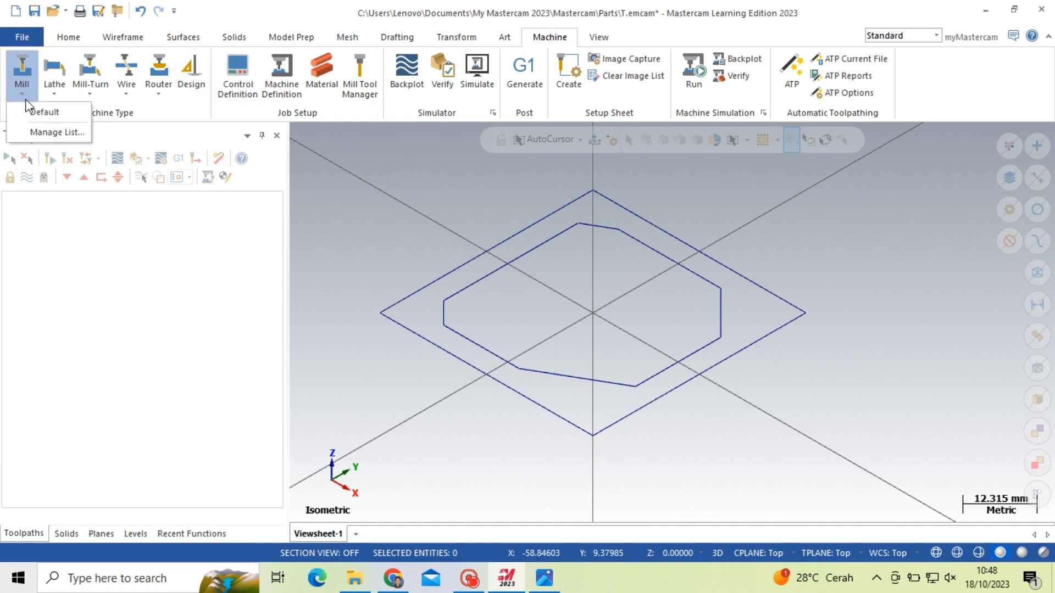
{"action": "left_click", "coordinate": [32, 116]}
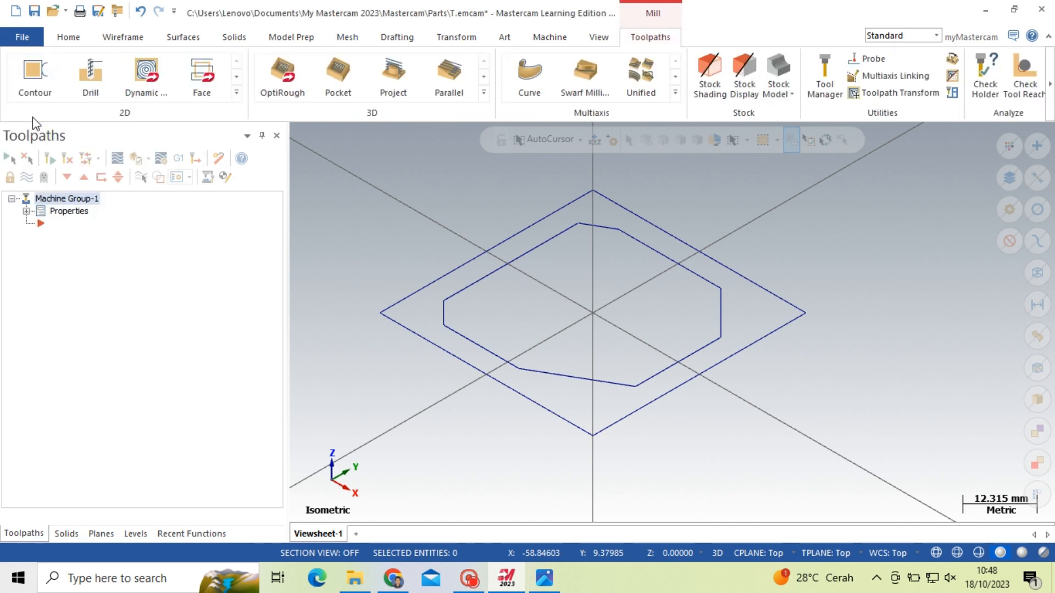
Set up a rectangular bounding-box stock of 50 × 50 × 25 mm with its origin at the centre of the top face.
{"action": "left_click", "coordinate": [26, 212]}
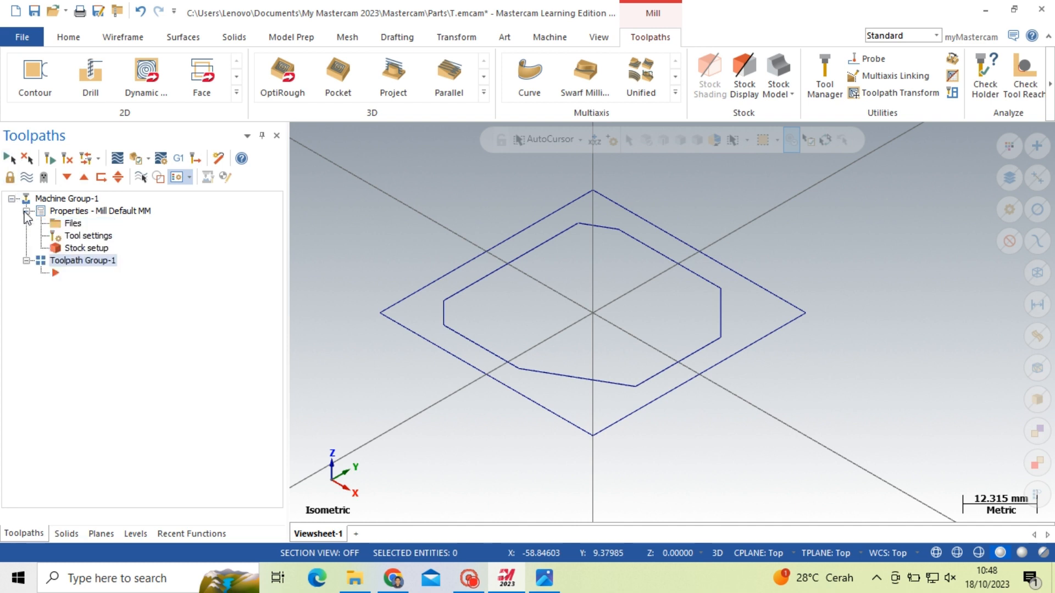
{"action": "double_click", "coordinate": [89, 251]}
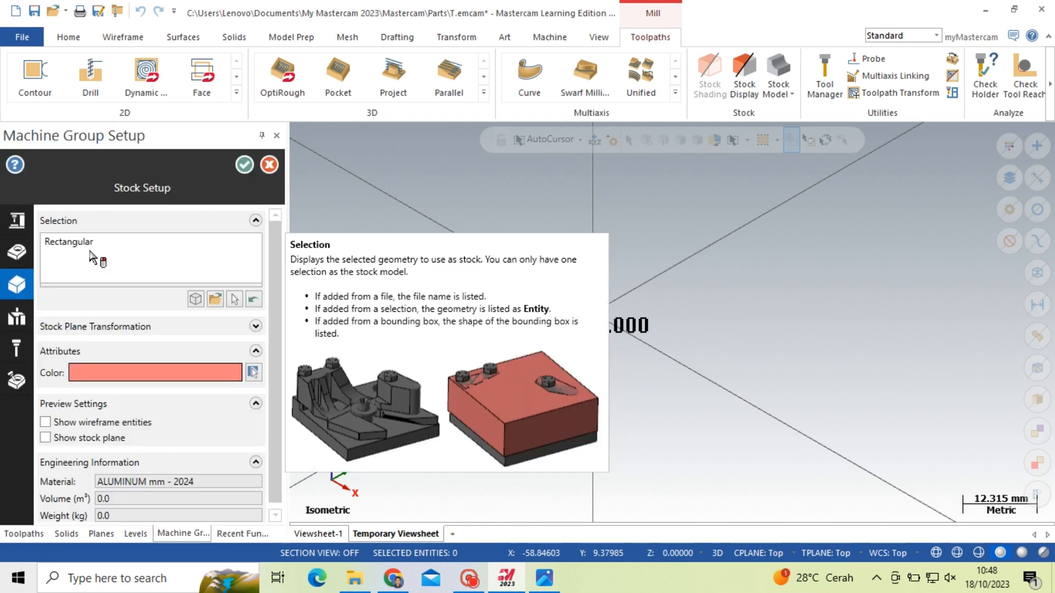
{"action": "left_click", "coordinate": [105, 245]}
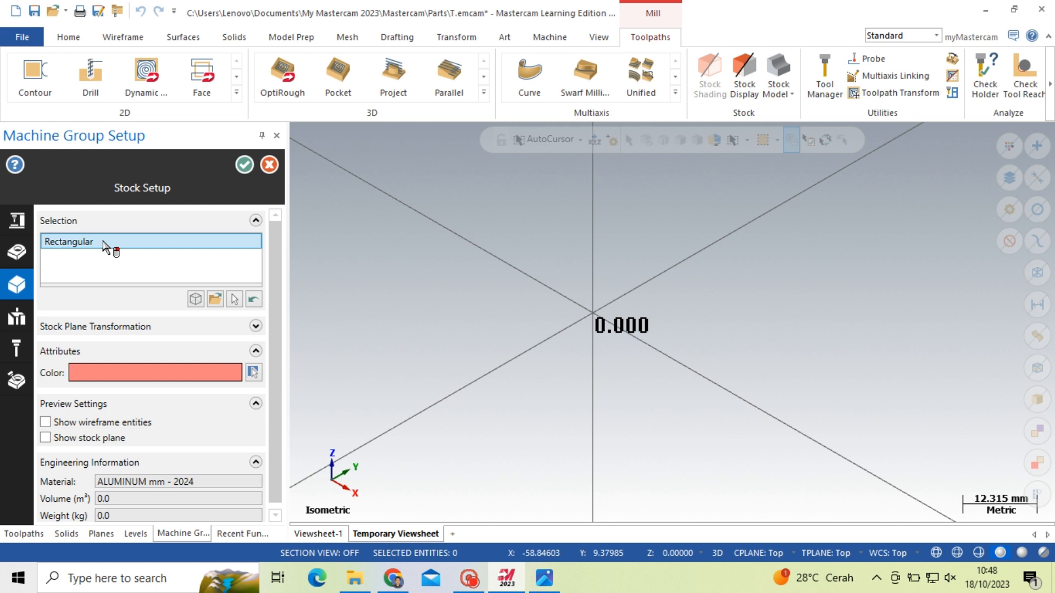
{"action": "left_click", "coordinate": [198, 301]}
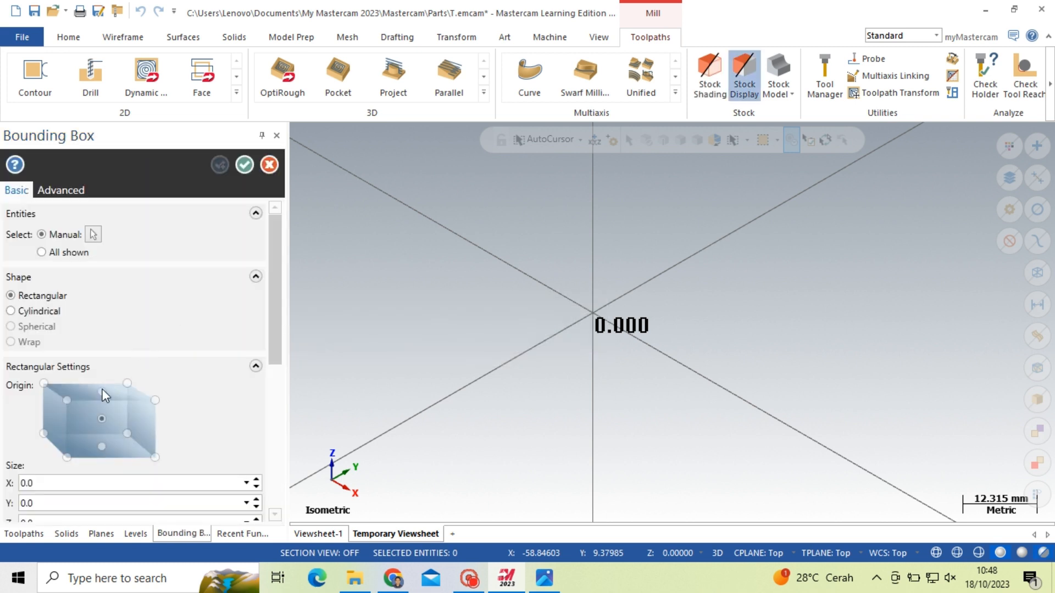
{"action": "scroll", "coordinate": [130, 351], "scroll_direction": "down", "scroll_amount": 3}
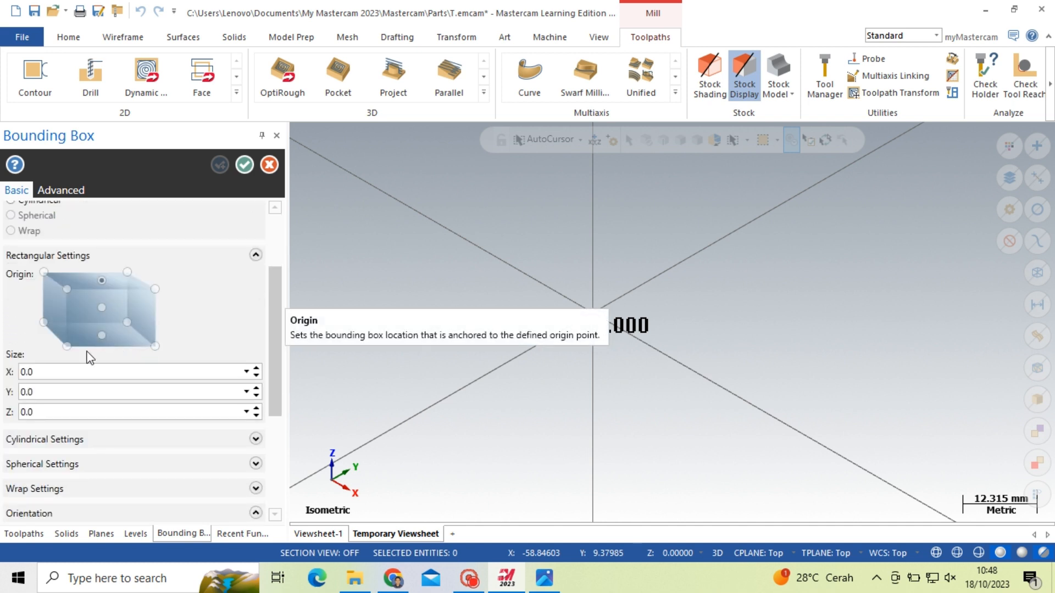
{"action": "left_click", "coordinate": [67, 373]}
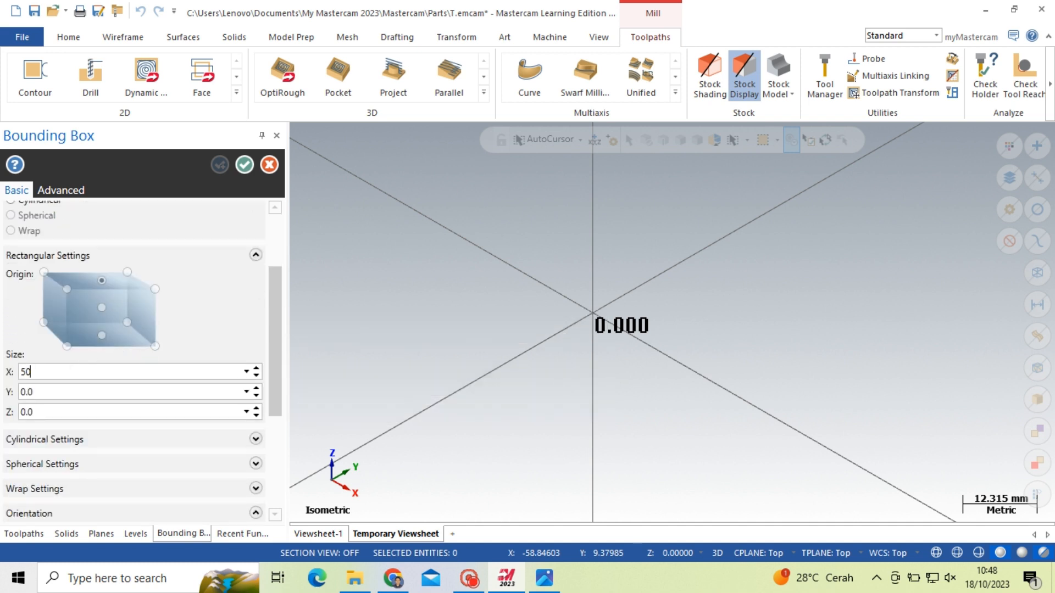
{"action": "key", "text": "Tab"}
{"action": "type", "text": "50"}
{"action": "key", "text": "Tab"}
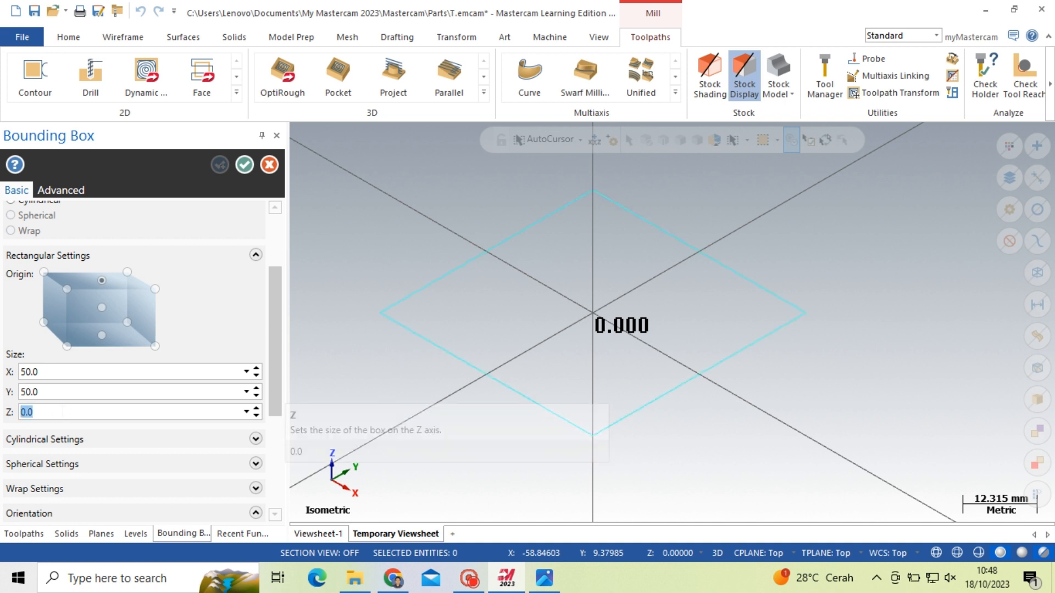
{"action": "key", "text": "Tab"}
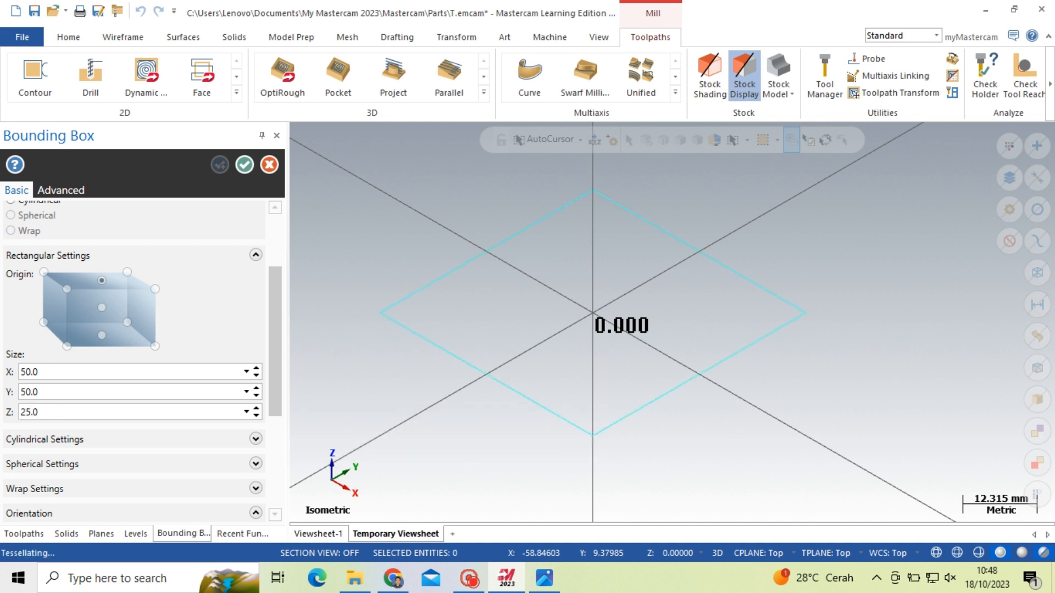
{"action": "left_click", "coordinate": [243, 172]}
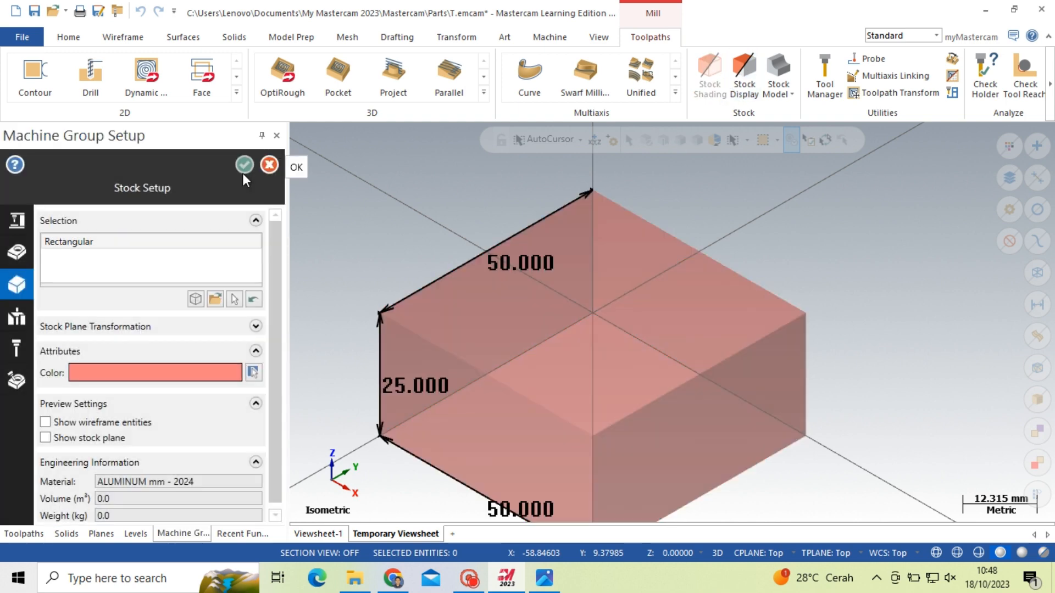
{"action": "left_click", "coordinate": [243, 173]}
Create a 2D Contour toolpath and chain the chamfered inner contour as its geometry.
{"action": "scroll", "coordinate": [703, 243], "scroll_direction": "down", "scroll_amount": 2}
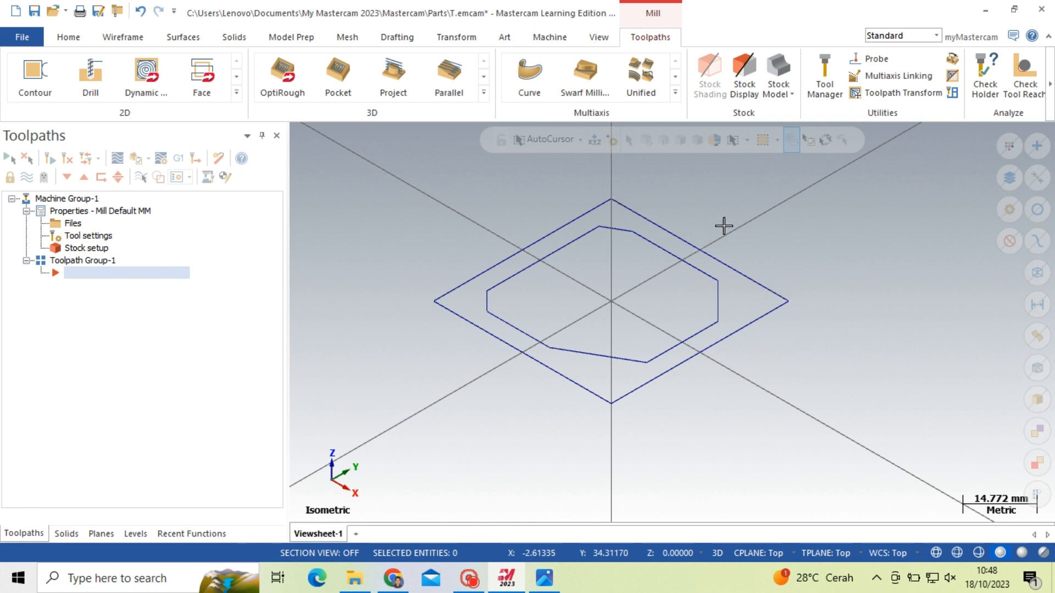
{"action": "left_click", "coordinate": [37, 89]}
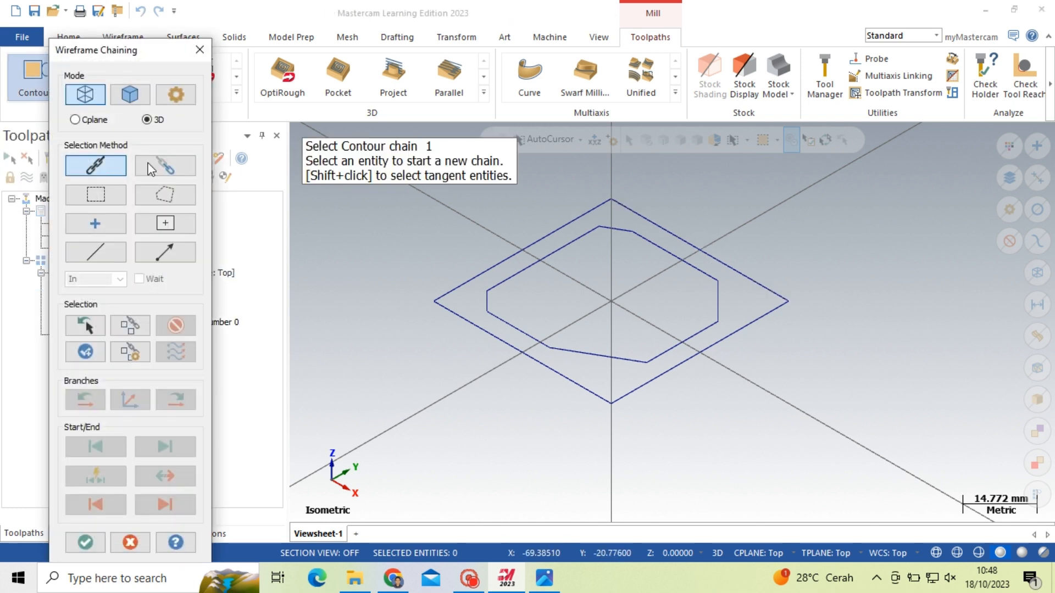
{"action": "left_click", "coordinate": [495, 285]}
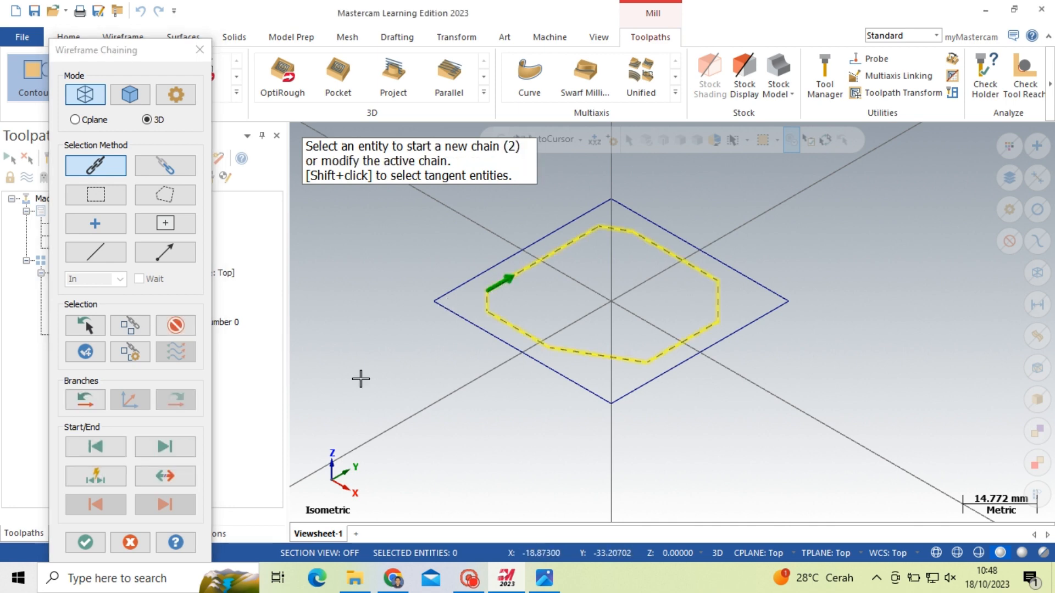
{"action": "left_click", "coordinate": [85, 542]}
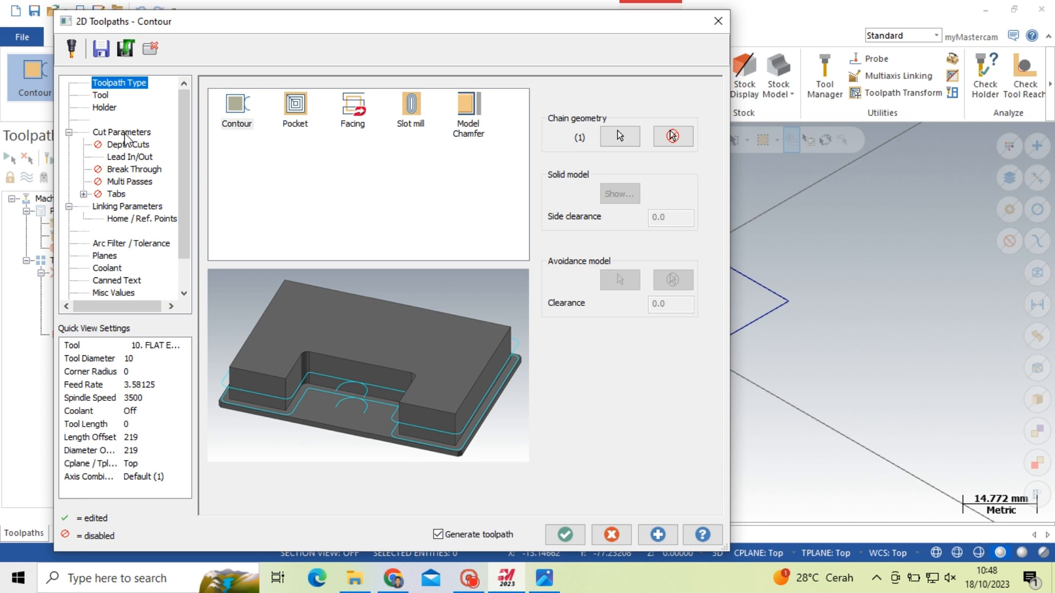
Choose the 10 mm FLAT END MILL, tool number 218, from the tool library for the contour toolpath.
{"action": "left_click", "coordinate": [101, 96]}
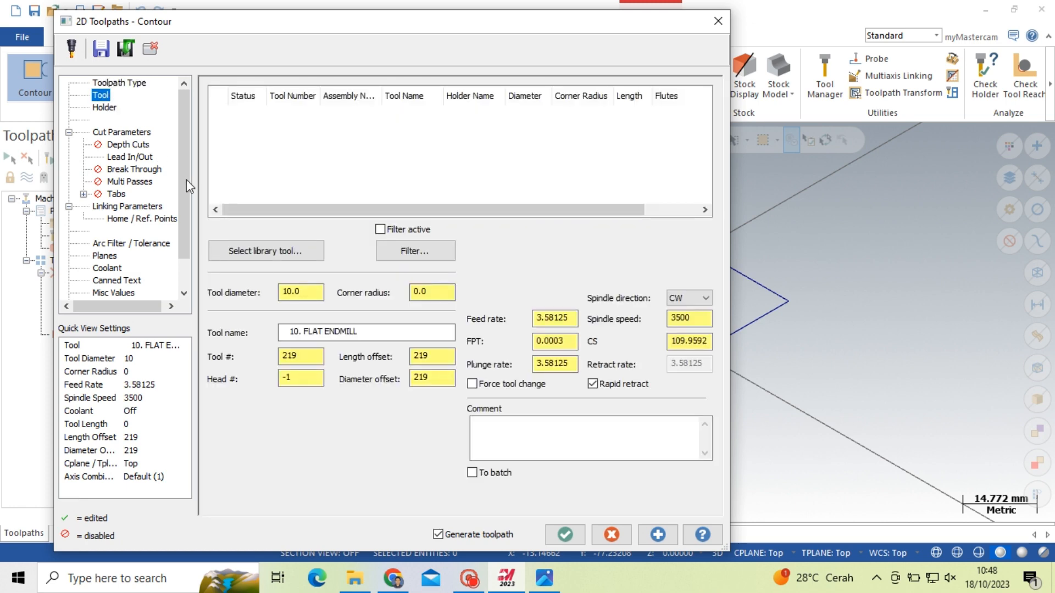
{"action": "left_click", "coordinate": [286, 250]}
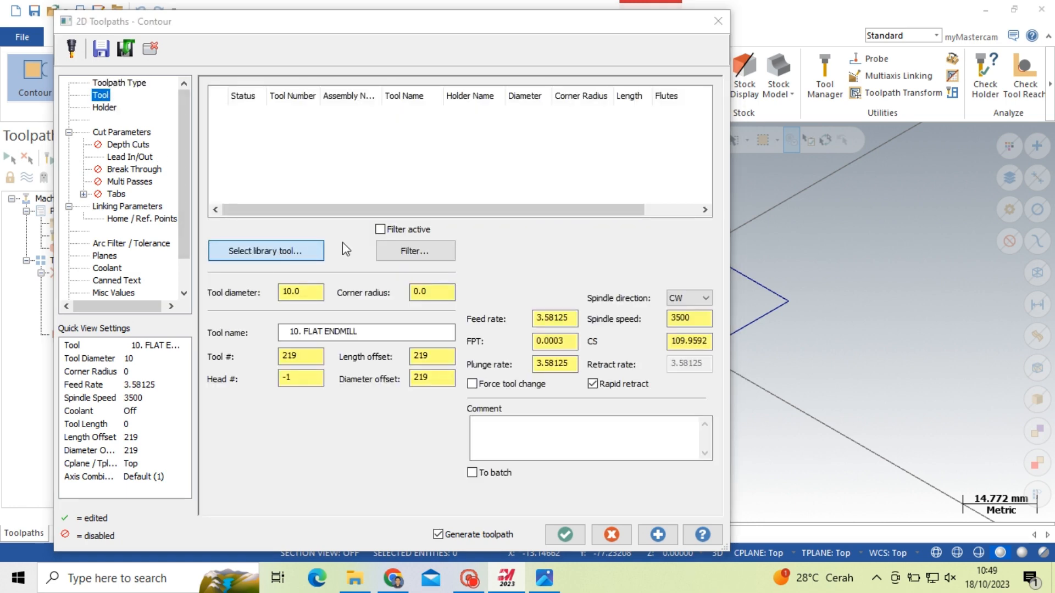
{"action": "scroll", "coordinate": [424, 227], "scroll_direction": "down", "scroll_amount": 6}
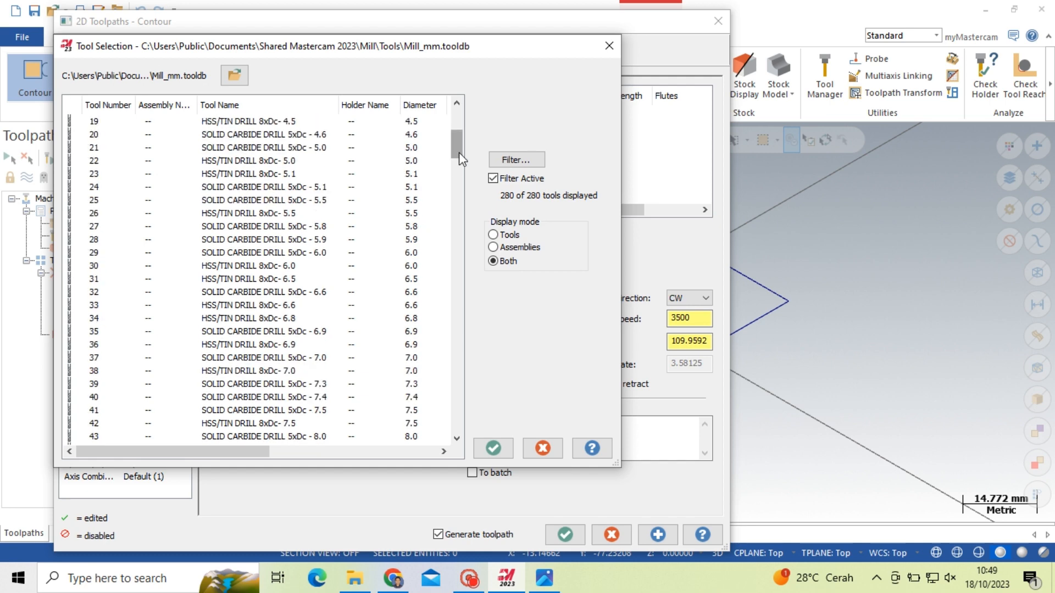
{"action": "left_click_drag", "start_coordinate": [460, 153], "coordinate": [460, 366]}
{"action": "left_click", "coordinate": [256, 295]}
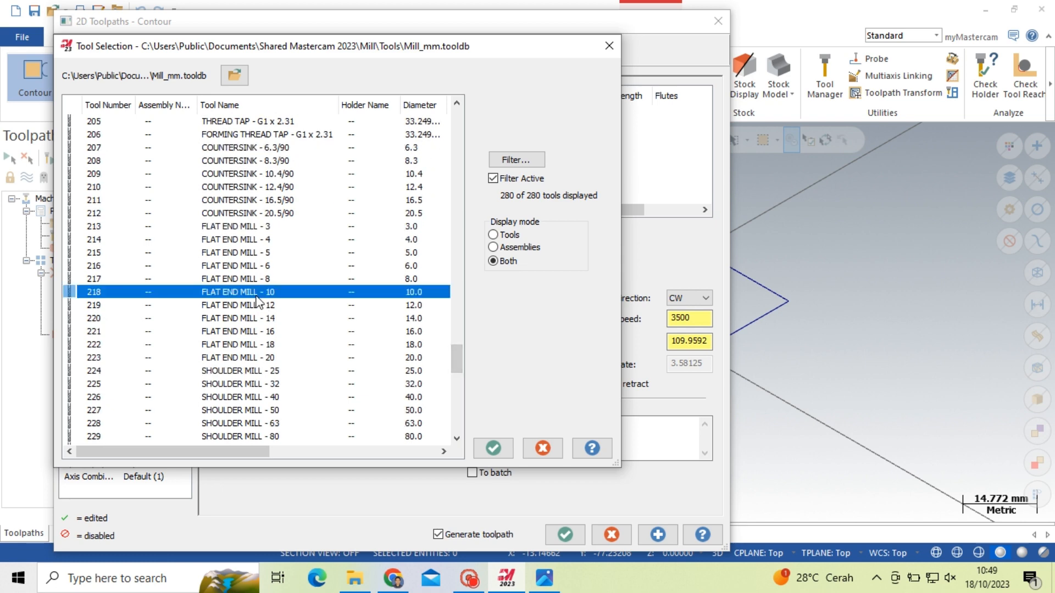
{"action": "left_click", "coordinate": [492, 447]}
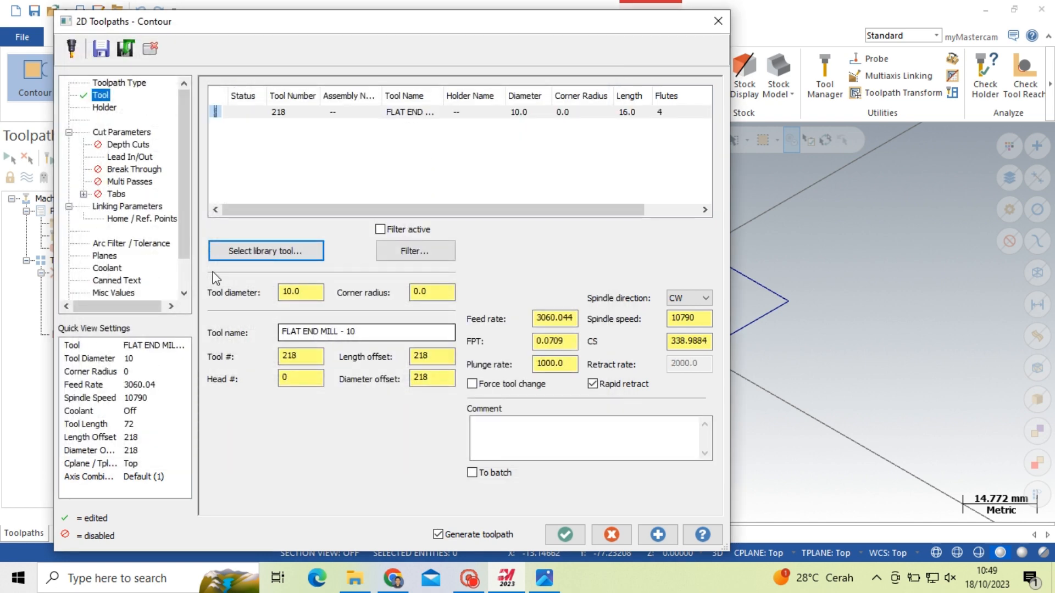
Enable depth cuts with a maximum rough step of 1 mm and keep the tool down between cuts.
{"action": "left_click", "coordinate": [126, 145]}
{"action": "left_click", "coordinate": [262, 130]}
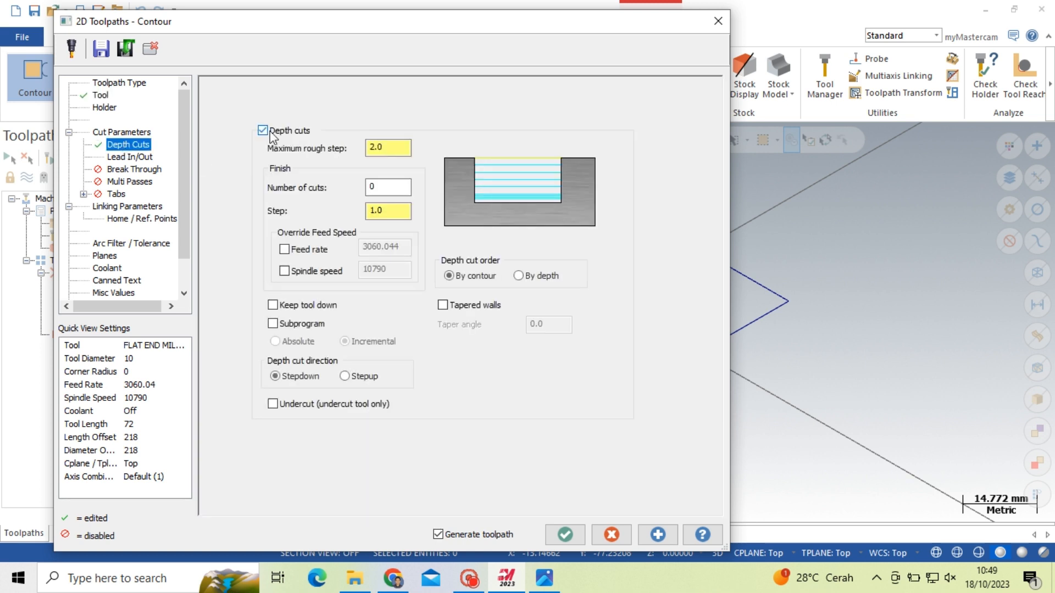
{"action": "double_click", "coordinate": [384, 148]}
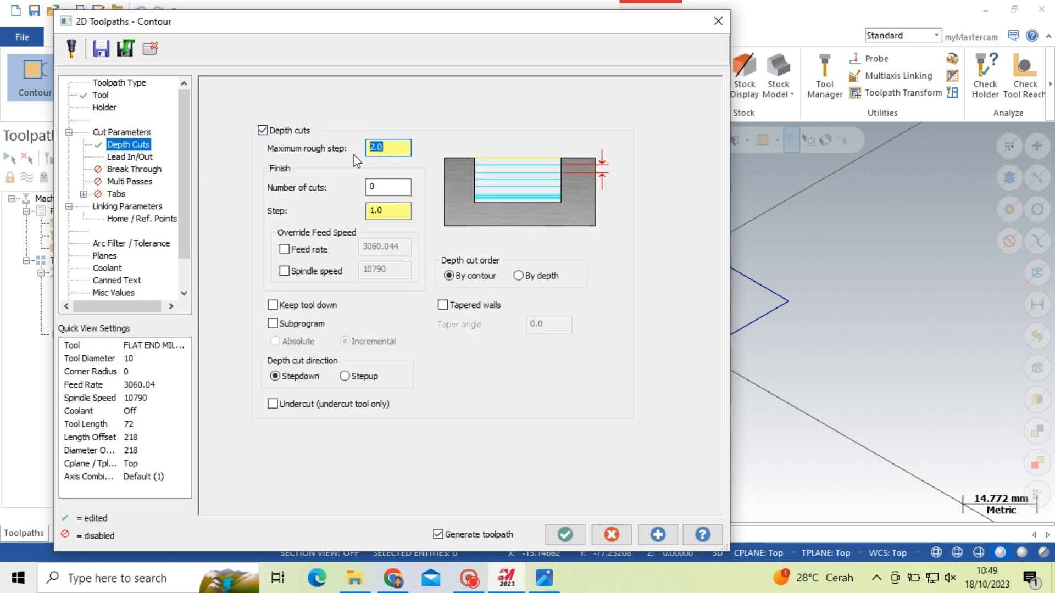
{"action": "type", "text": "1"}
{"action": "left_click", "coordinate": [303, 307]}
Enable multi passes with three rough passes and keep the tool down between them.
{"action": "left_click", "coordinate": [144, 185]}
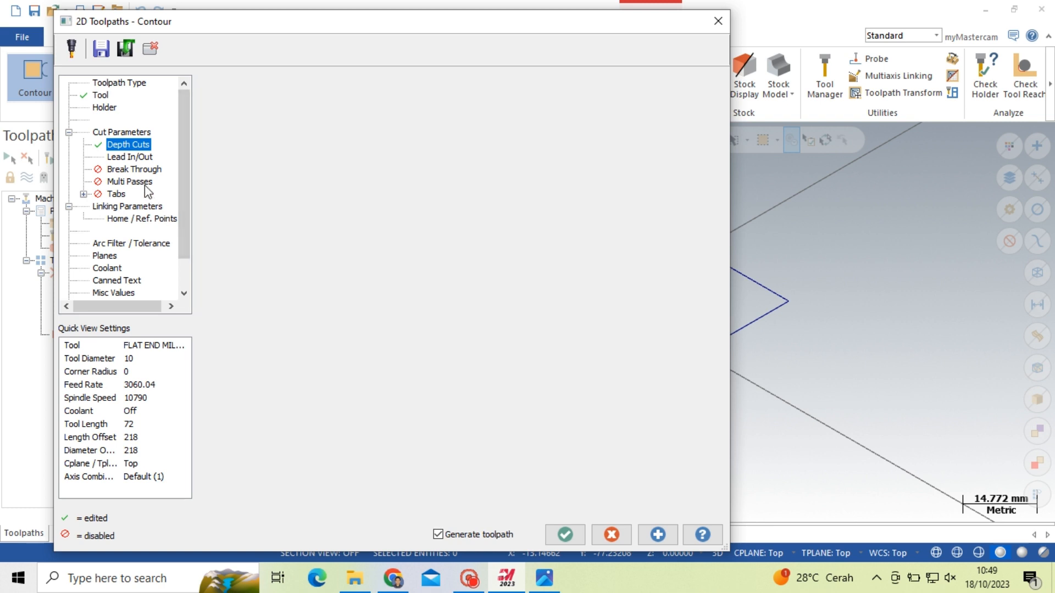
{"action": "left_click", "coordinate": [234, 90]}
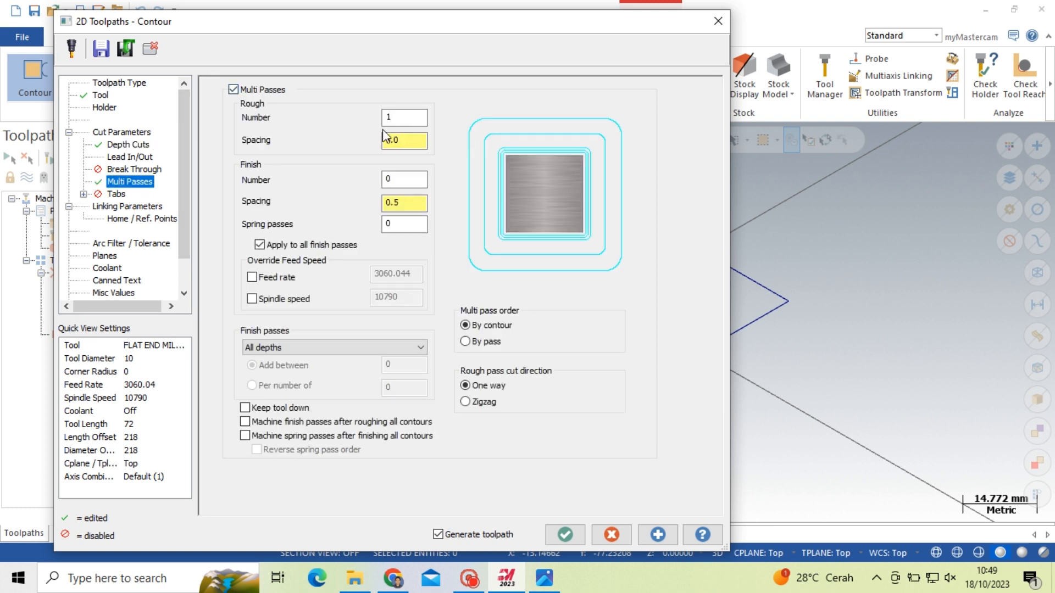
{"action": "double_click", "coordinate": [395, 115]}
{"action": "left_click", "coordinate": [282, 406]}
Set the retract and feed plane heights to absolute and the cutting depth to -5 mm, and generate the contour toolpath.
{"action": "left_click", "coordinate": [132, 206]}
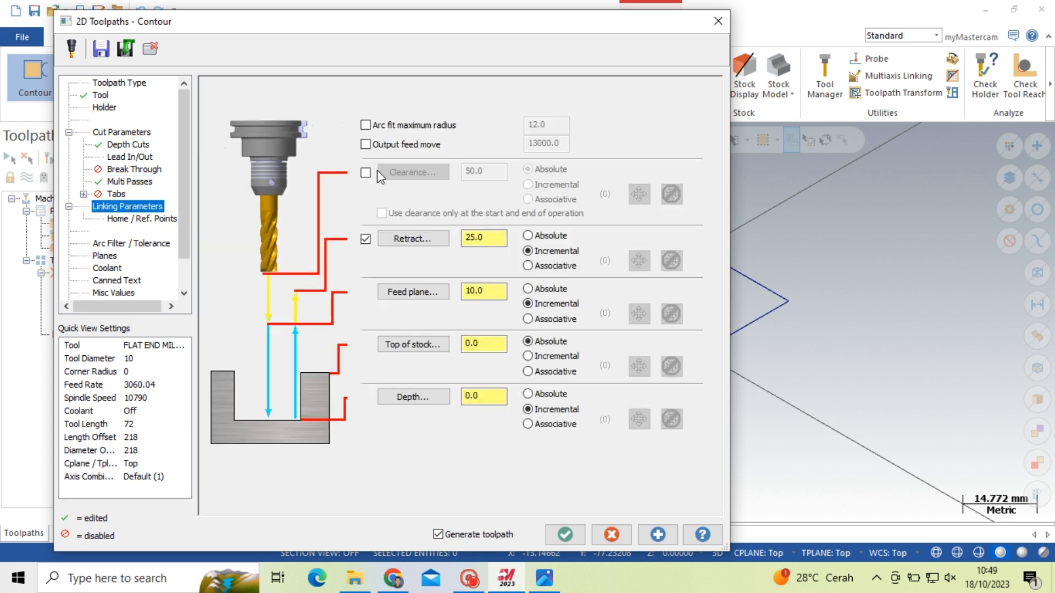
{"action": "left_click", "coordinate": [528, 236]}
{"action": "left_click", "coordinate": [527, 288]}
{"action": "left_click_drag", "start_coordinate": [499, 395], "coordinate": [462, 395]}
{"action": "left_click", "coordinate": [564, 535]}
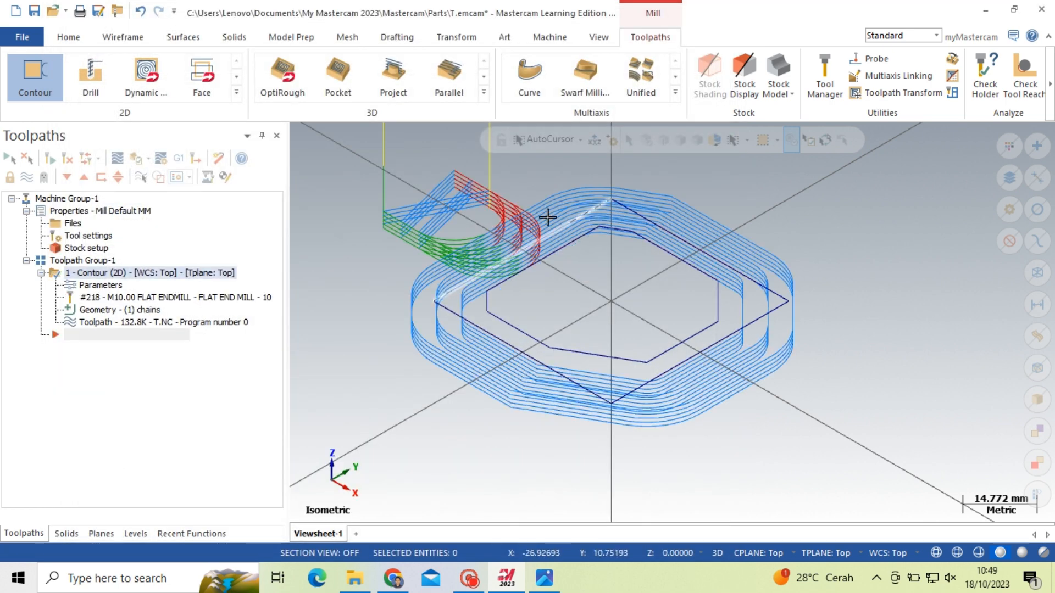
Examine the contour toolpath's depth levels in the front view and return to the isometric view.
{"action": "left_click", "coordinate": [599, 37]}
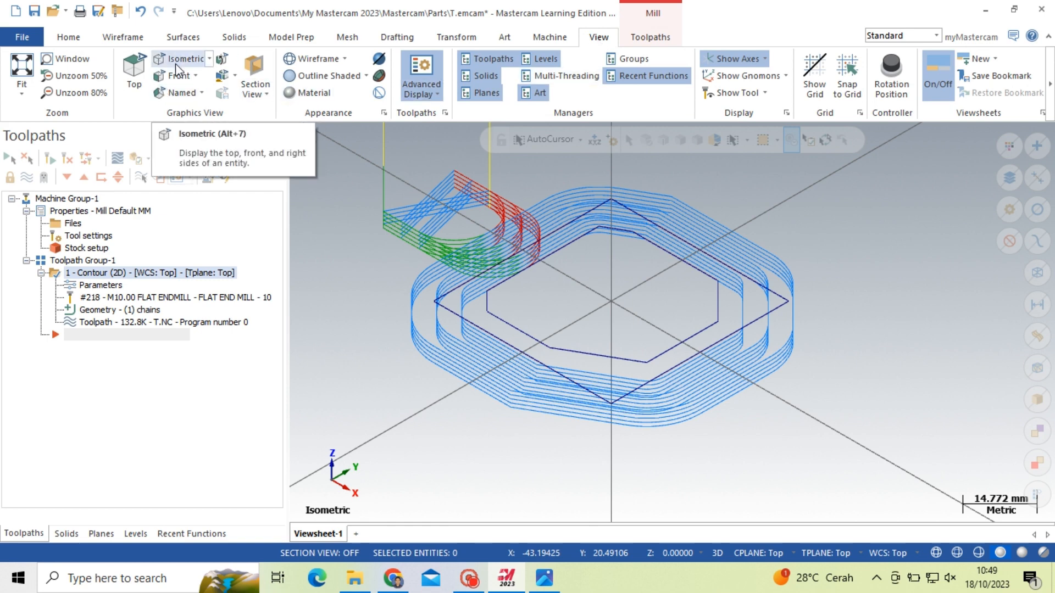
{"action": "mouse_move", "coordinate": [709, 277]}
{"action": "middle_mouse_down"}
{"action": "mouse_move", "coordinate": [714, 317]}
{"action": "mouse_move", "coordinate": [714, 297]}
{"action": "middle_mouse_up"}
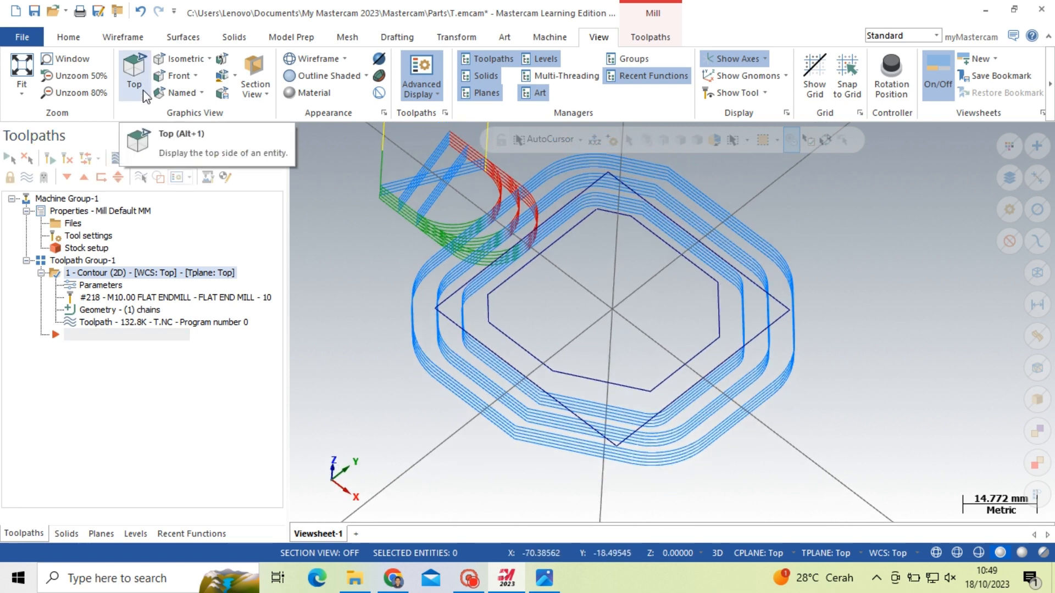
{"action": "left_click", "coordinate": [177, 78]}
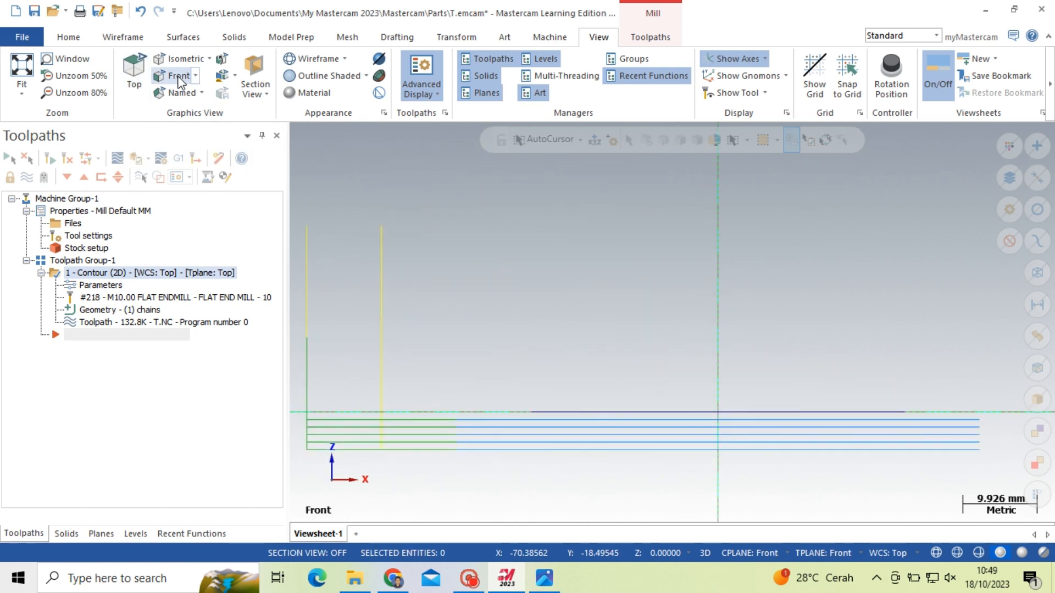
{"action": "scroll", "coordinate": [576, 324], "scroll_direction": "down", "scroll_amount": 3}
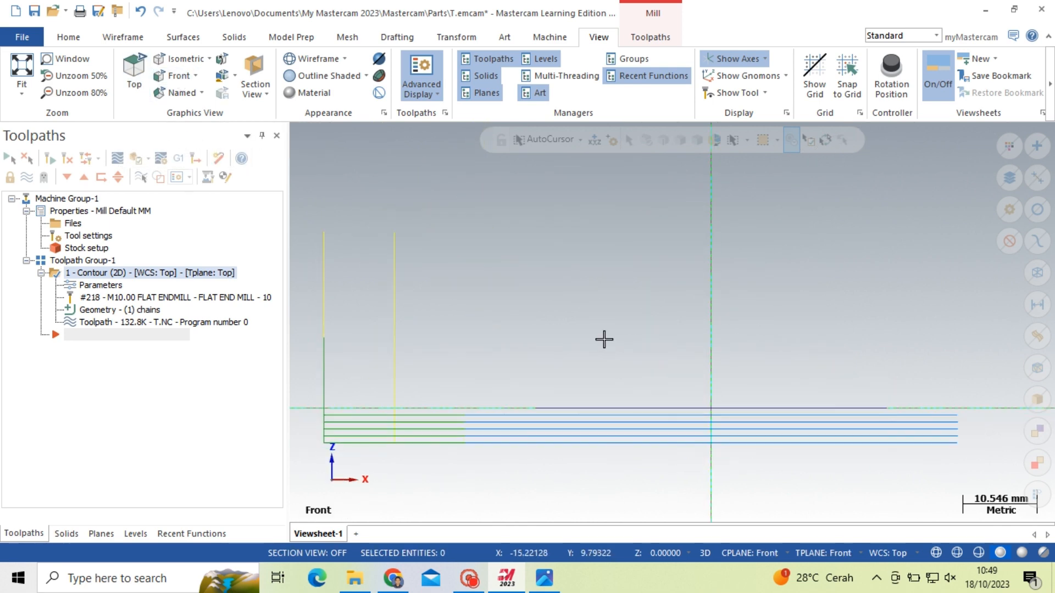
{"action": "left_click", "coordinate": [183, 58]}
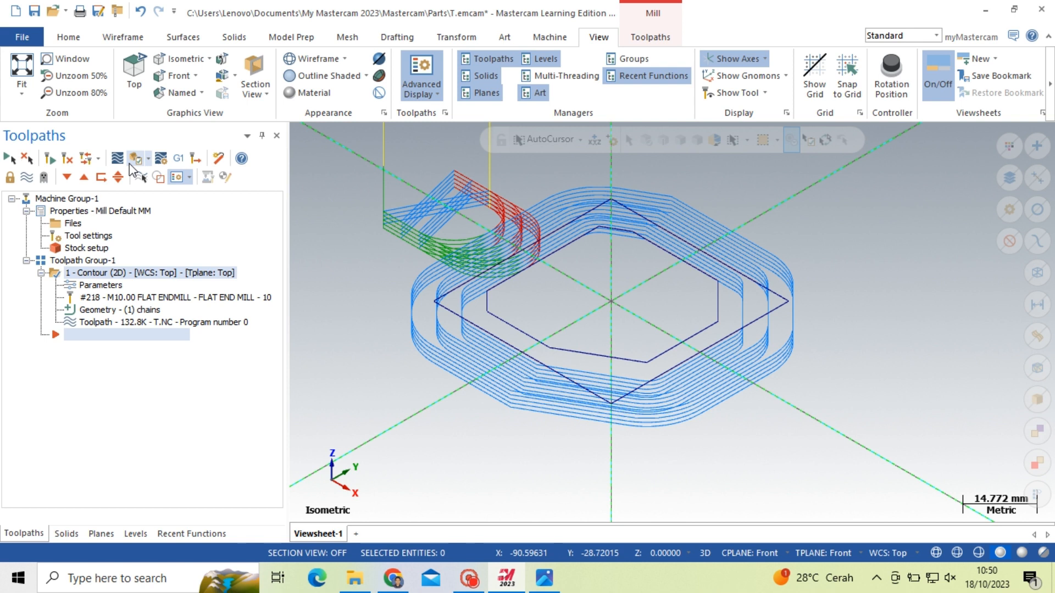
Load the contour operation into the Verify simulation in Mastercam Simulator and inspect the stock block.
{"action": "left_click", "coordinate": [130, 164]}
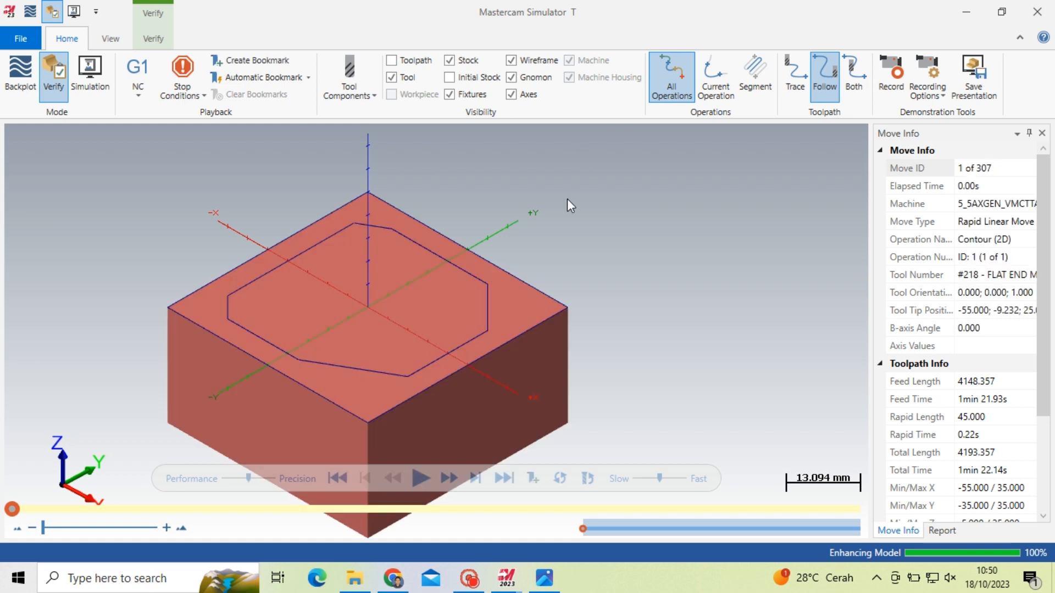
{"action": "scroll", "coordinate": [559, 222], "scroll_direction": "down", "scroll_amount": 1}
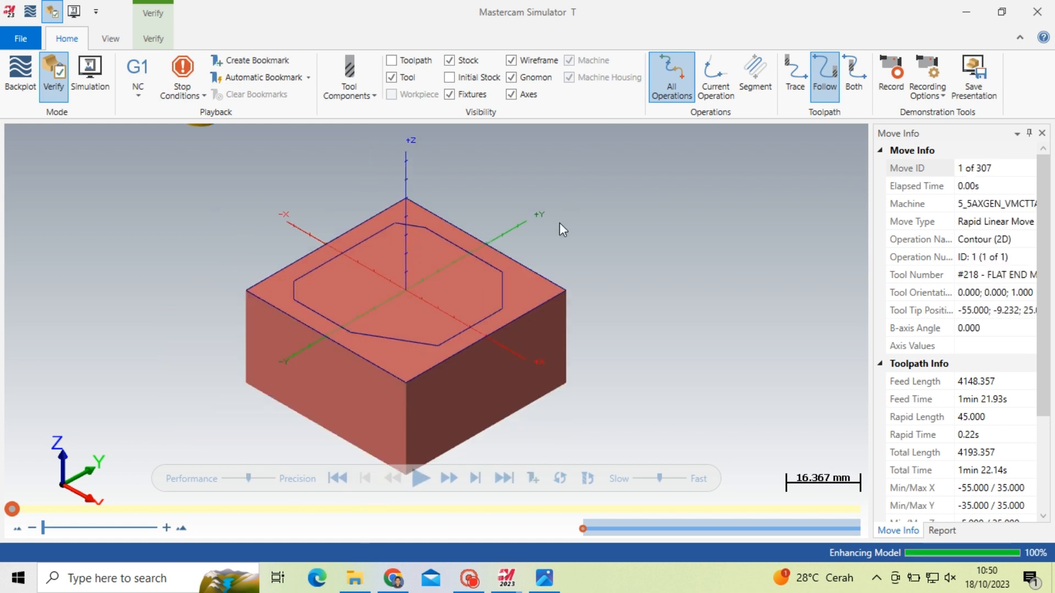
{"action": "scroll", "coordinate": [559, 222], "scroll_direction": "down", "scroll_amount": 1}
{"action": "scroll", "coordinate": [480, 322], "scroll_direction": "up", "scroll_amount": 1}
{"action": "scroll", "coordinate": [569, 279], "scroll_direction": "down", "scroll_amount": 1}
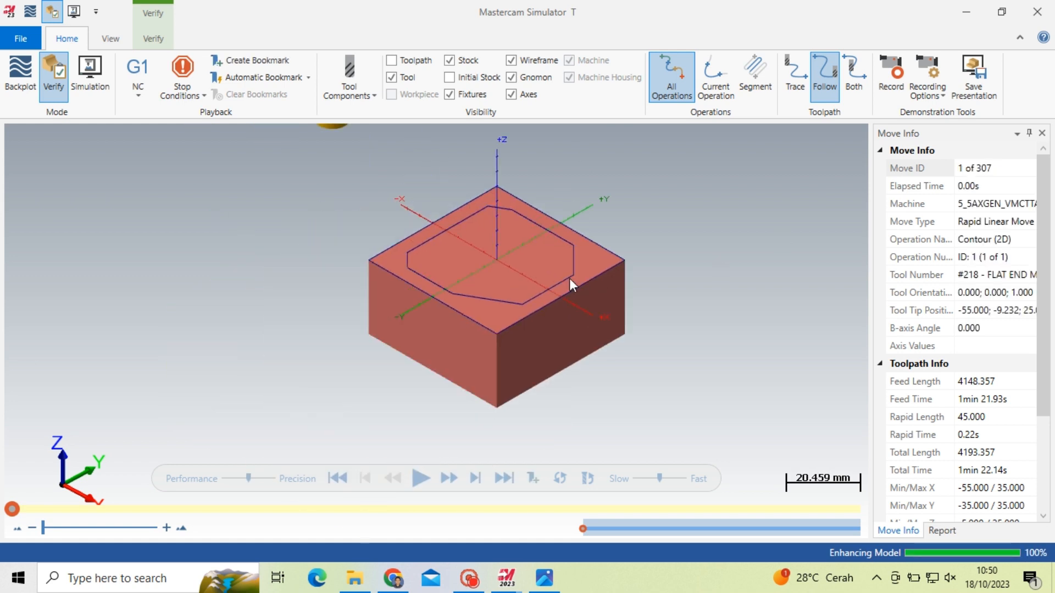
Slow down the Verify playback, run the contour machining simulation to its end, and inspect the machined stock.
{"action": "scroll", "coordinate": [508, 268], "scroll_direction": "up", "scroll_amount": 1}
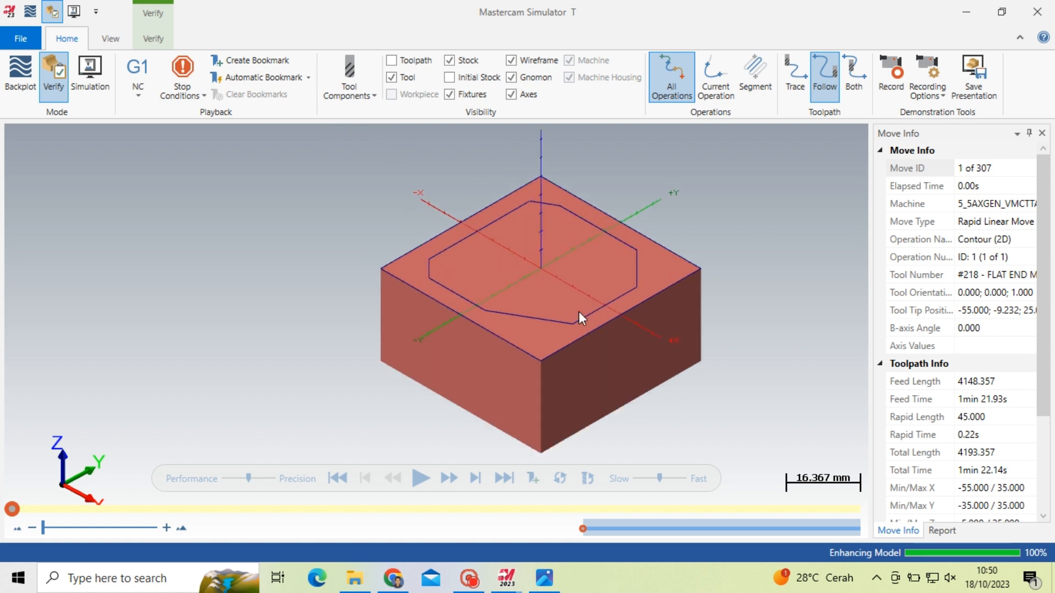
{"action": "left_click", "coordinate": [642, 480]}
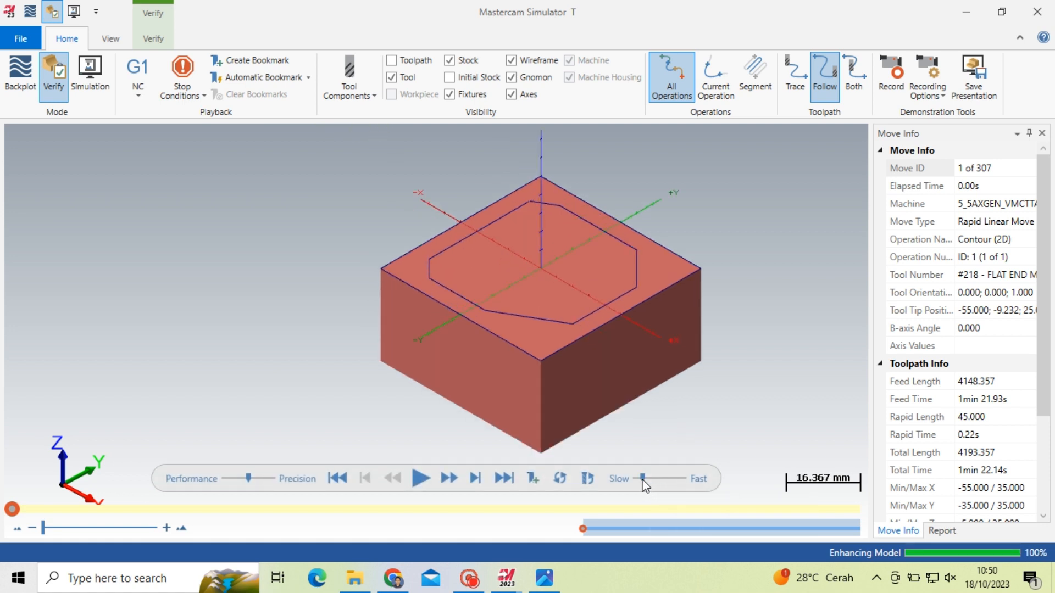
{"action": "left_click", "coordinate": [420, 478]}
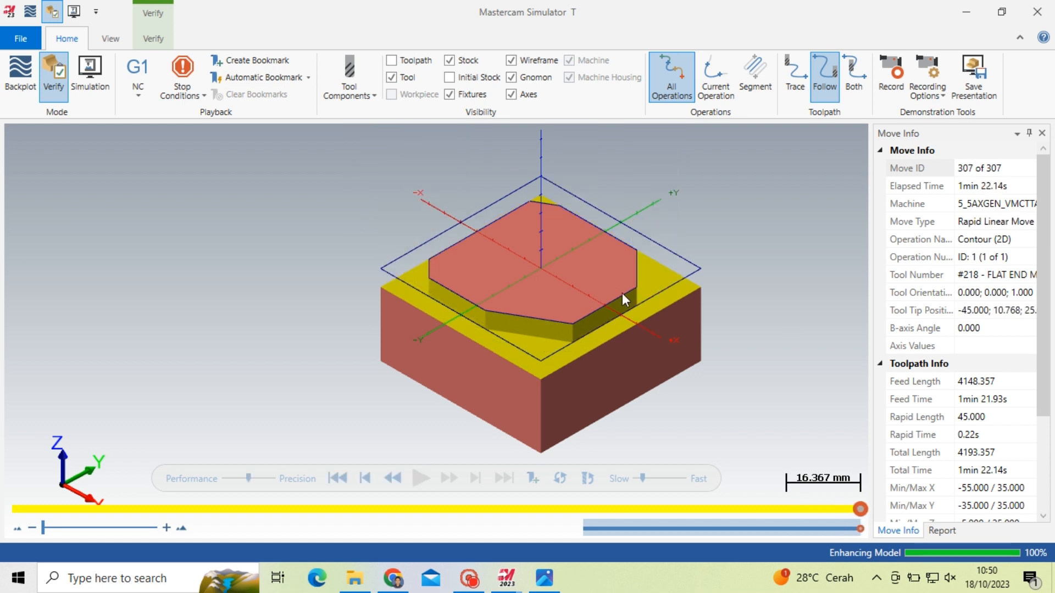
{"action": "scroll", "coordinate": [594, 300], "scroll_direction": "down", "scroll_amount": 1}
{"action": "scroll", "coordinate": [536, 371], "scroll_direction": "up", "scroll_amount": 3}
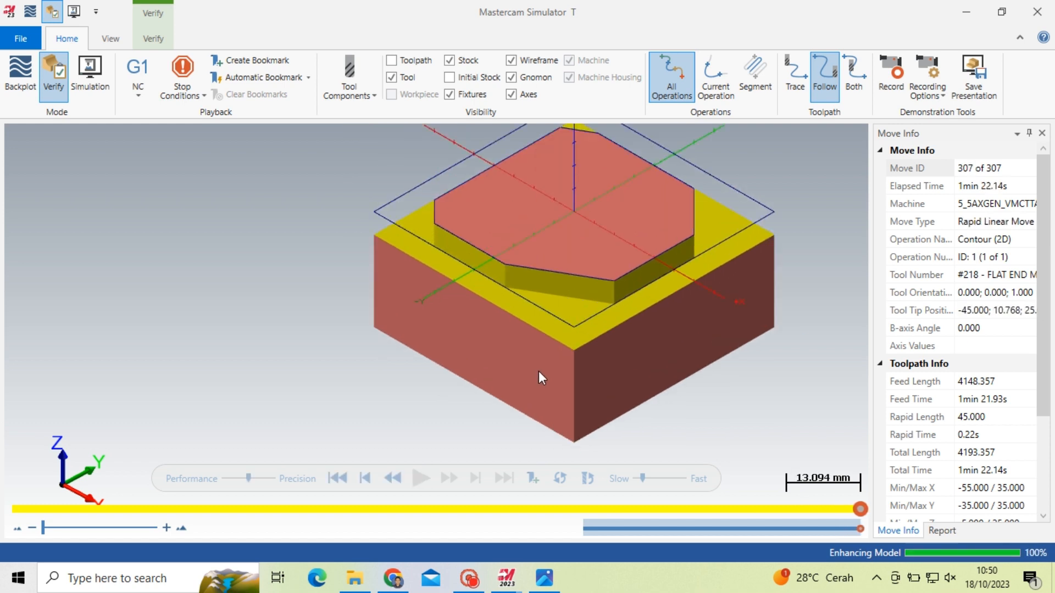
{"action": "scroll", "coordinate": [538, 371], "scroll_direction": "down", "scroll_amount": 1}
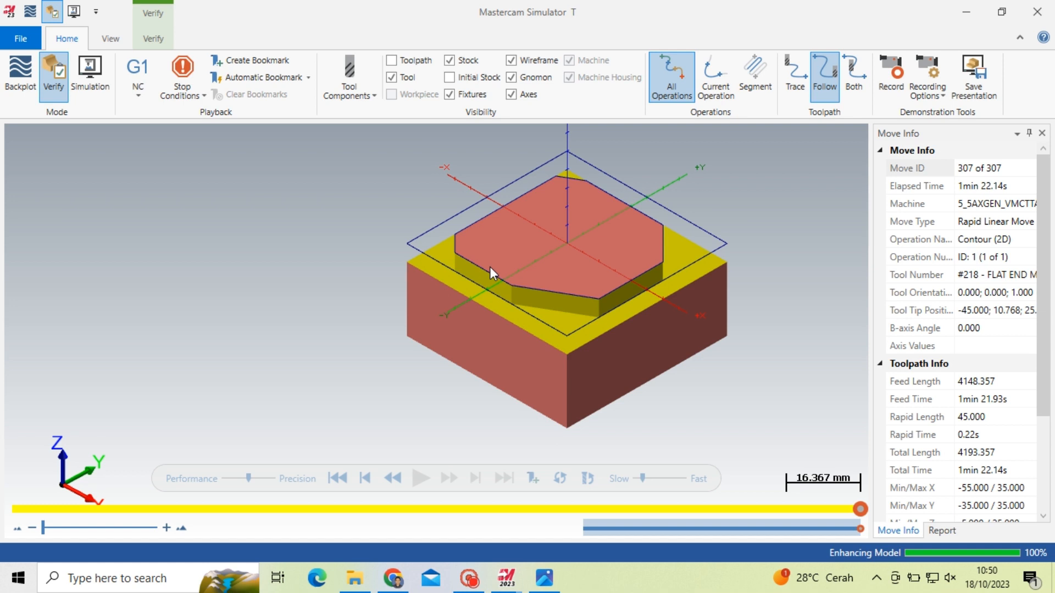
{"action": "scroll", "coordinate": [490, 267], "scroll_direction": "up", "scroll_amount": 1}
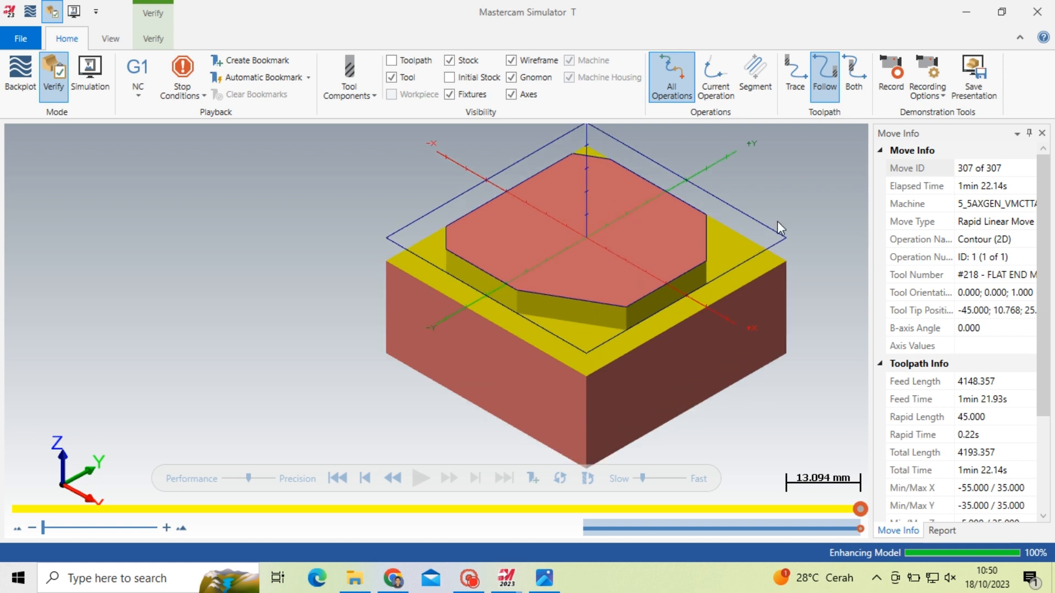